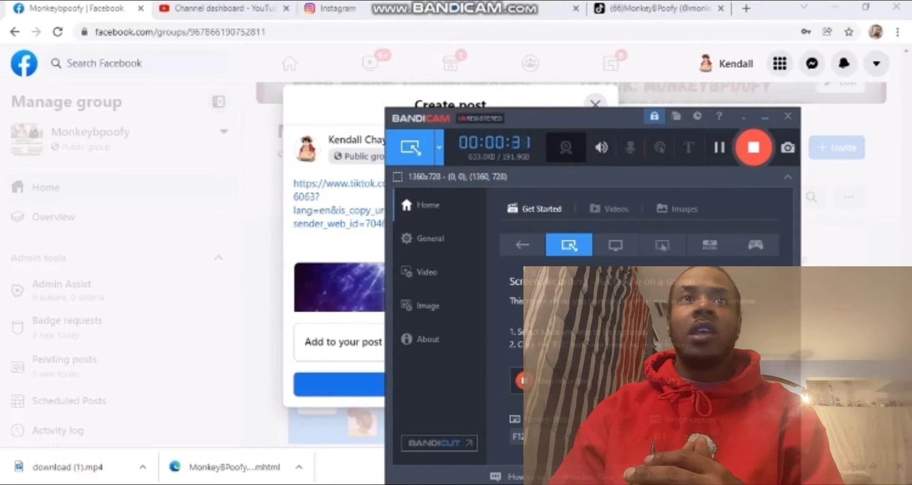
Minimize the screen recorder, close the group's post draft, and switch to the open TikTok video.
click(765, 116)
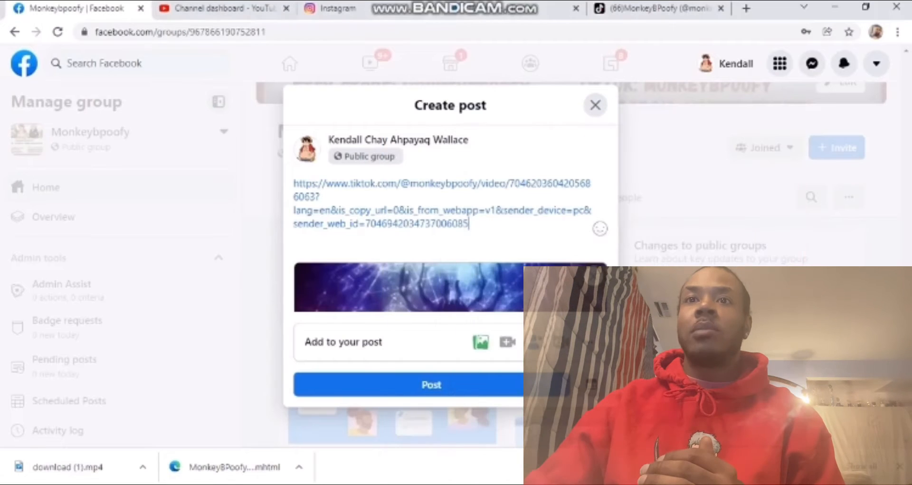
click(595, 105)
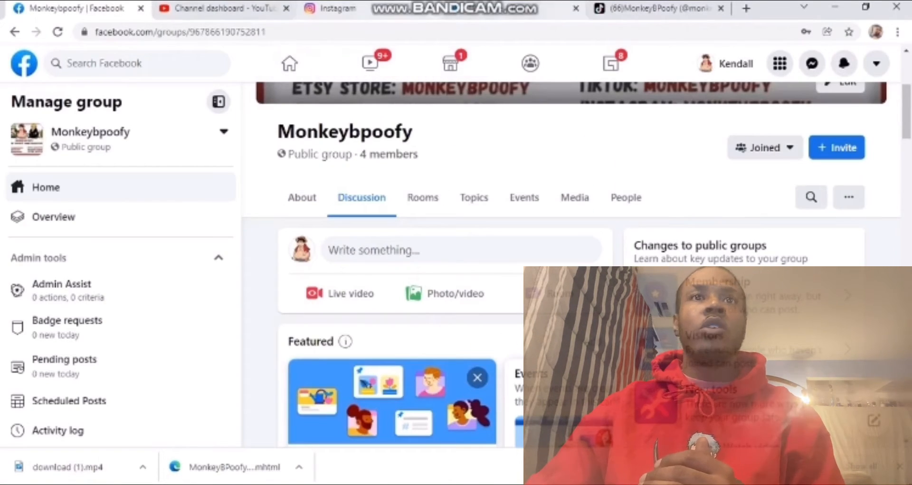
click(658, 8)
mouse_move(644, 89)
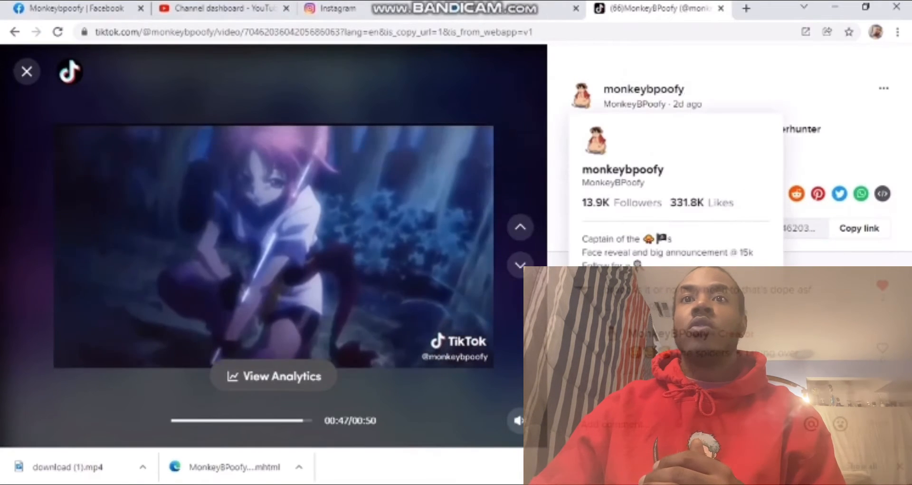
right_click(242, 258)
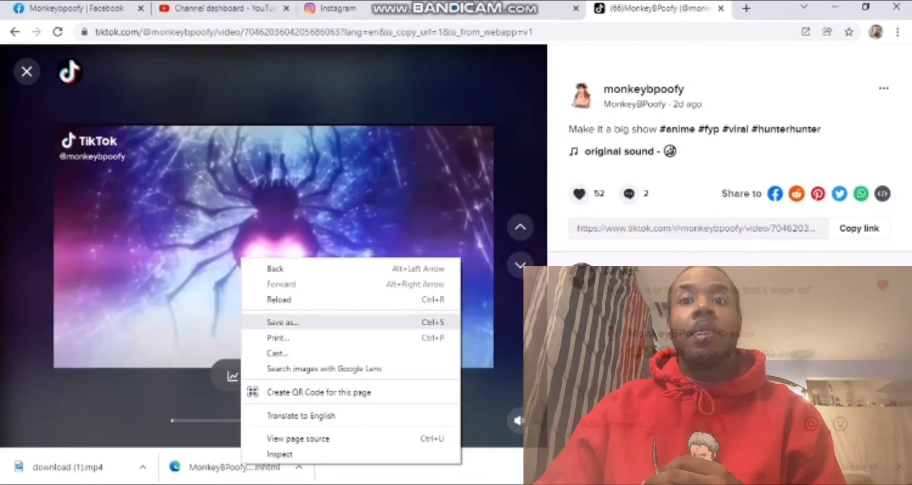
click(283, 322)
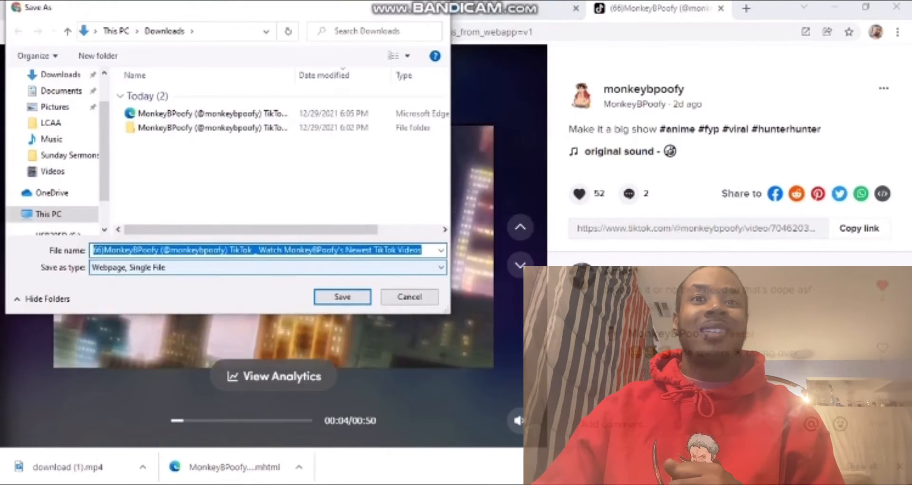
click(266, 267)
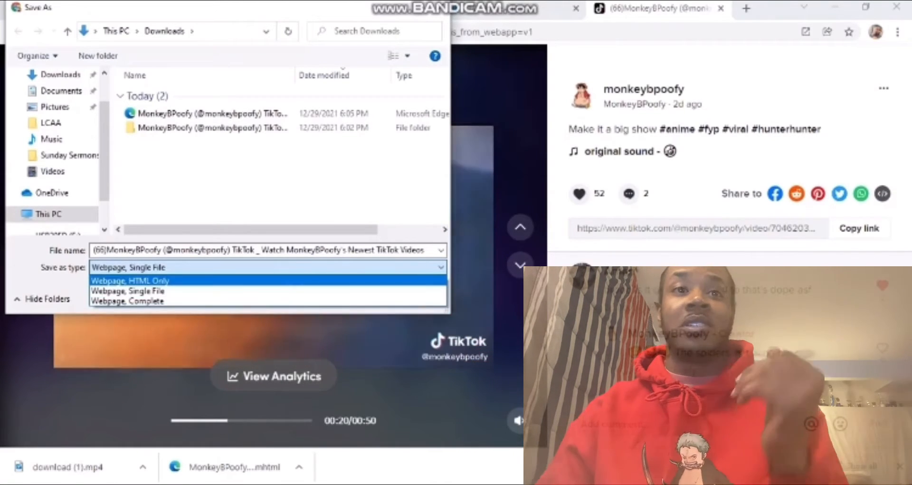
click(333, 267)
click(409, 296)
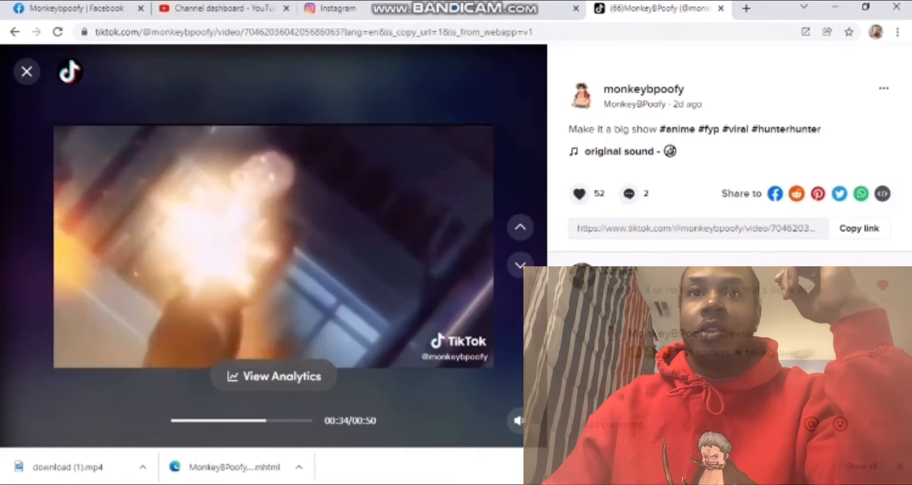
right_click(409, 154)
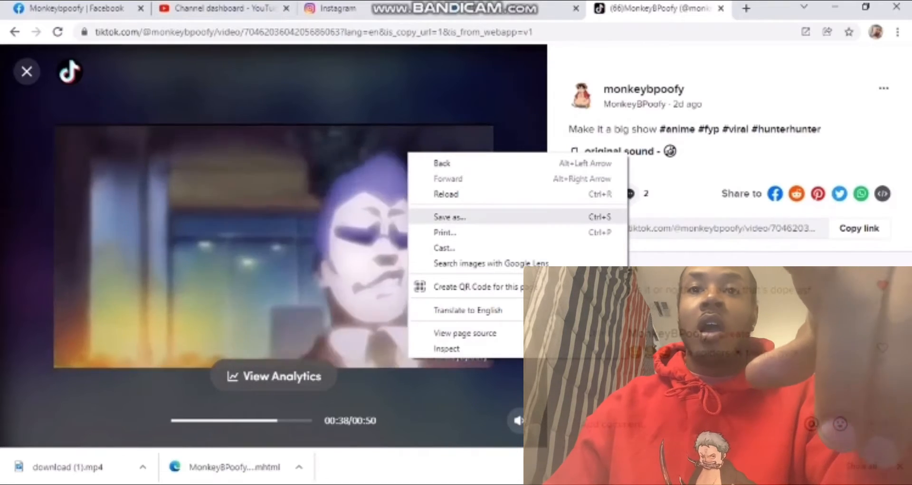
click(456, 348)
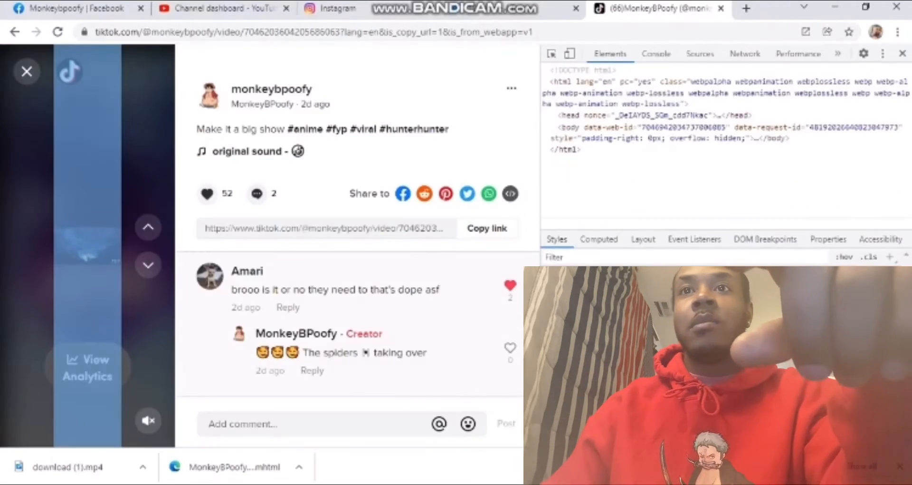
click(903, 53)
Capture the video's media request in the network inspector by reloading the TikTok page, and open that request in a new tab.
right_click(351, 165)
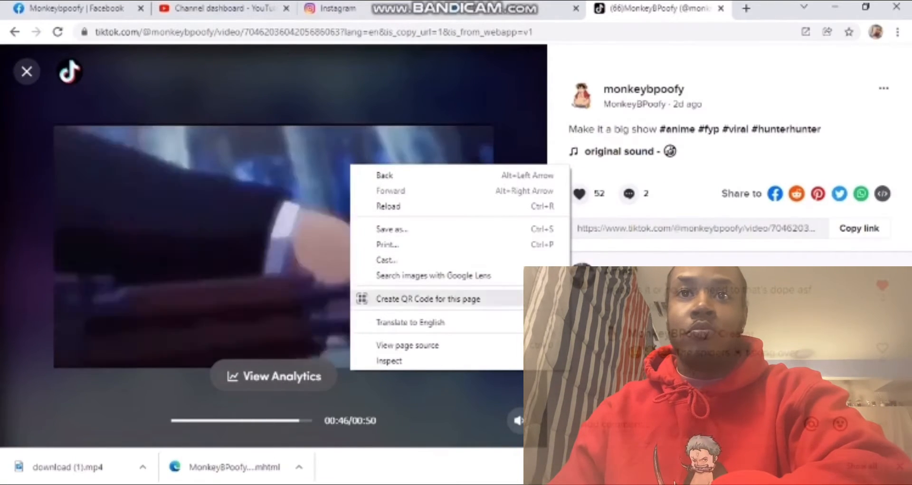
click(390, 360)
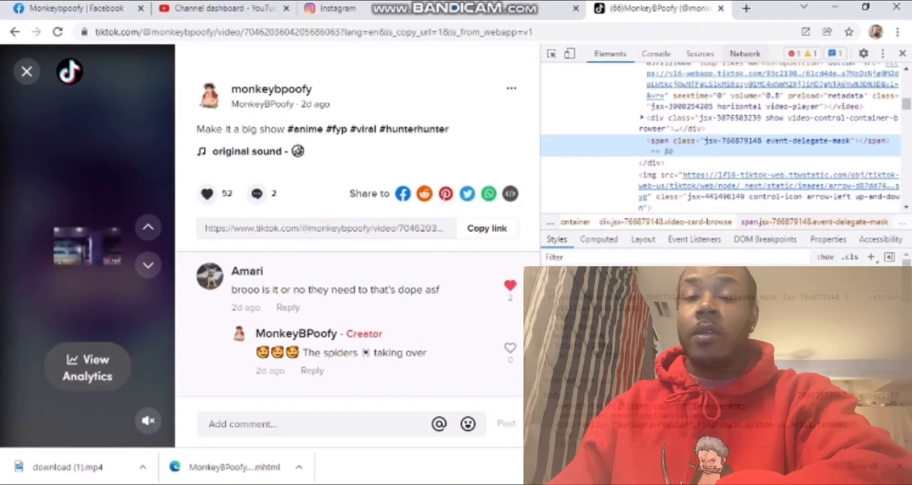
click(745, 54)
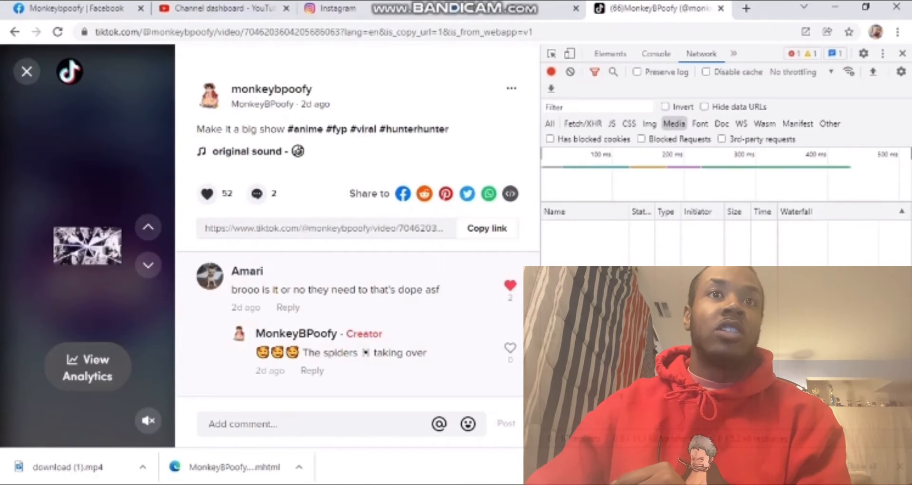
click(57, 32)
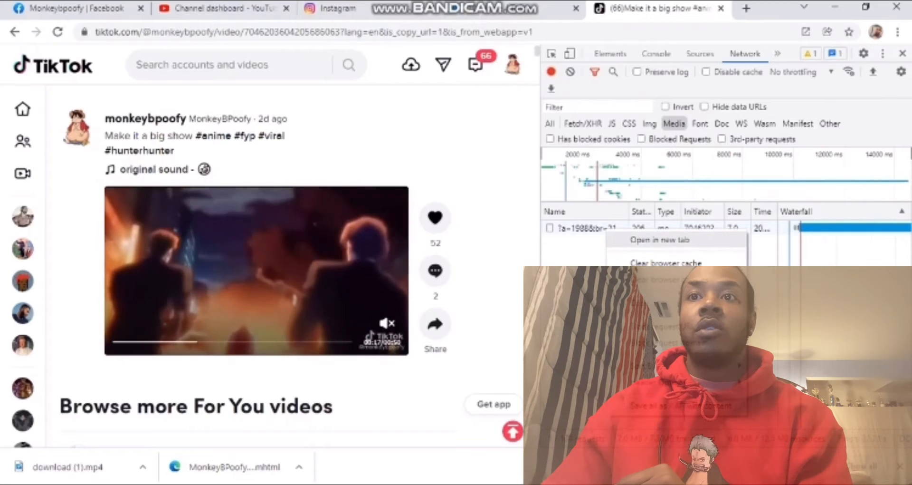
click(660, 239)
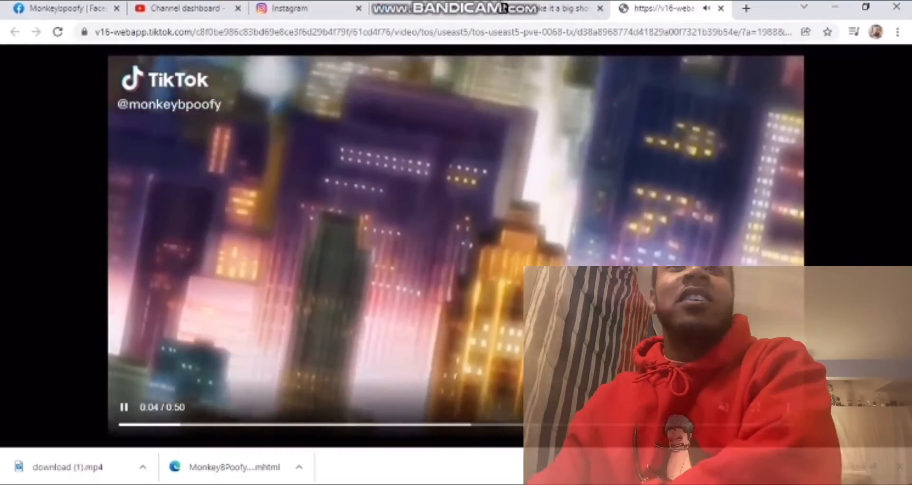
Save the video to Downloads as the MP4 file download (2) and pause its playback.
right_click(444, 180)
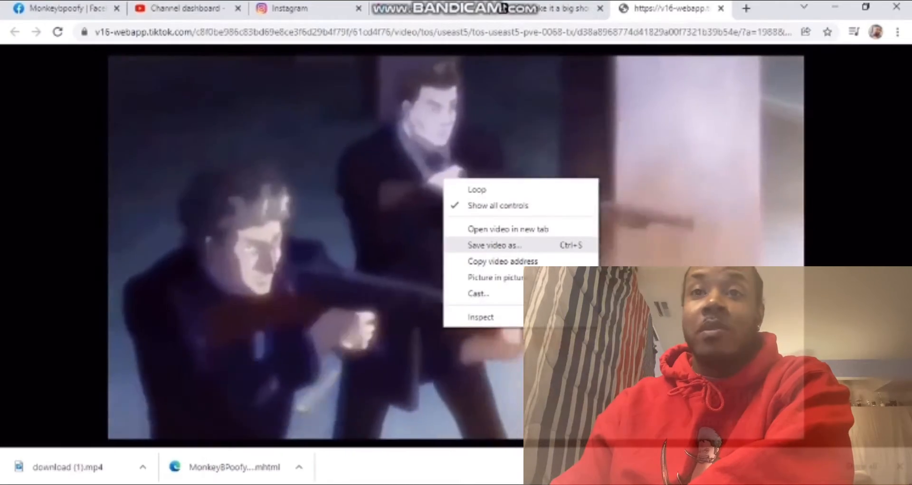
click(495, 245)
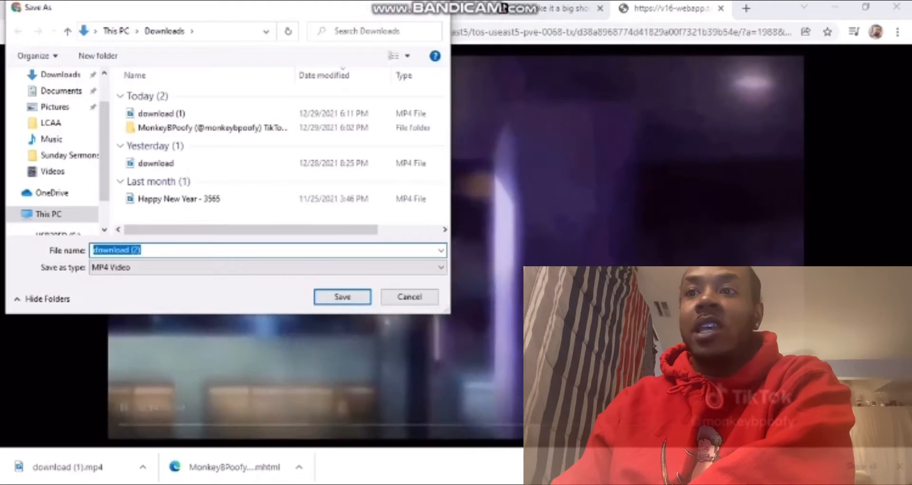
key(Return)
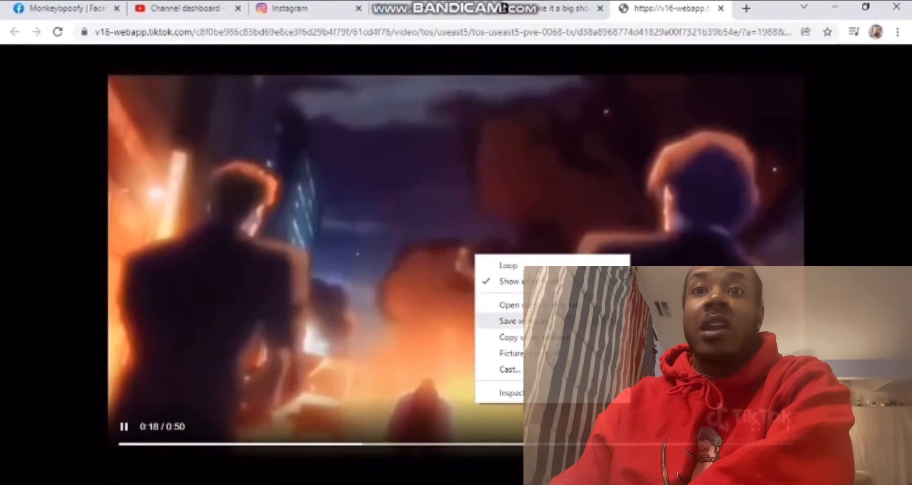
key(Escape)
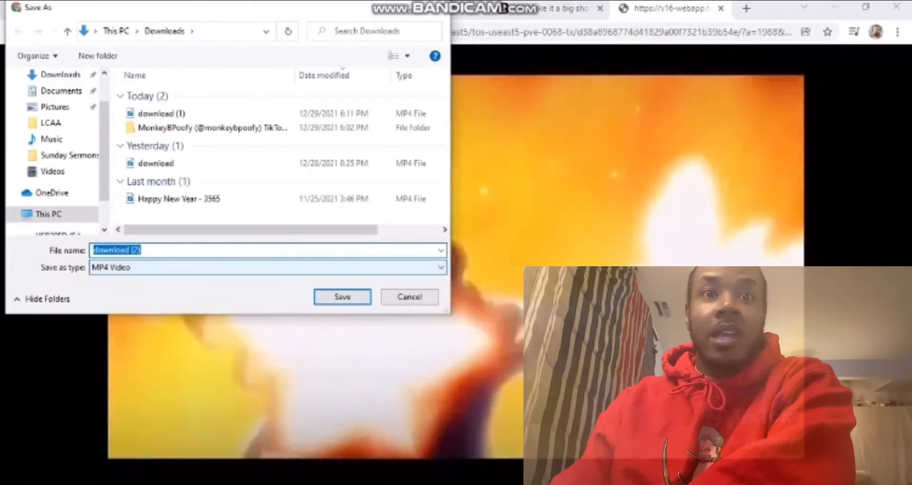
click(268, 267)
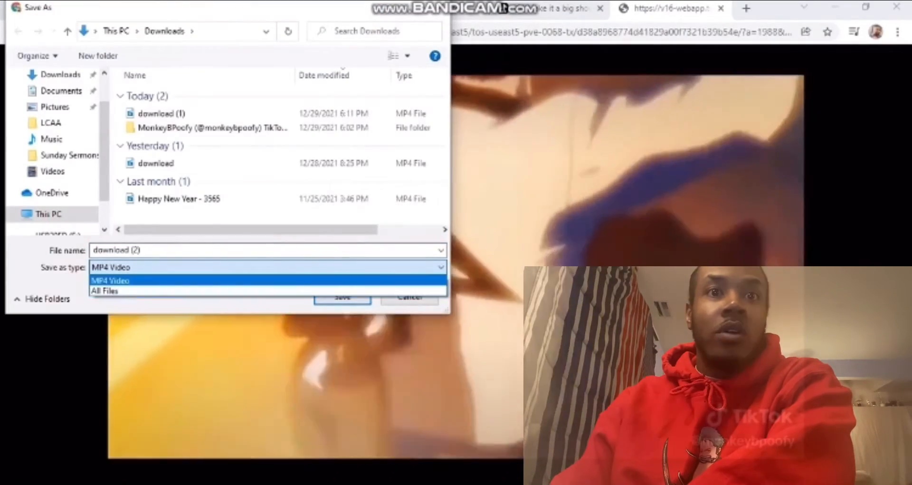
key(Escape)
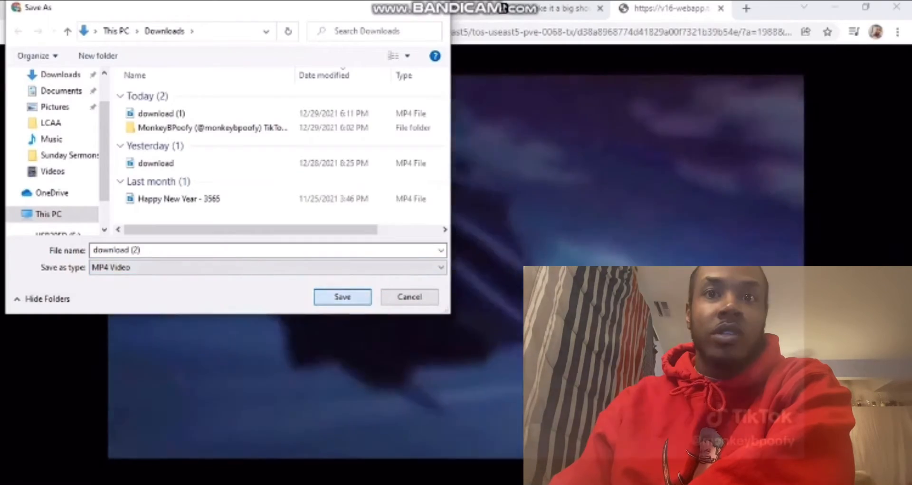
key(Return)
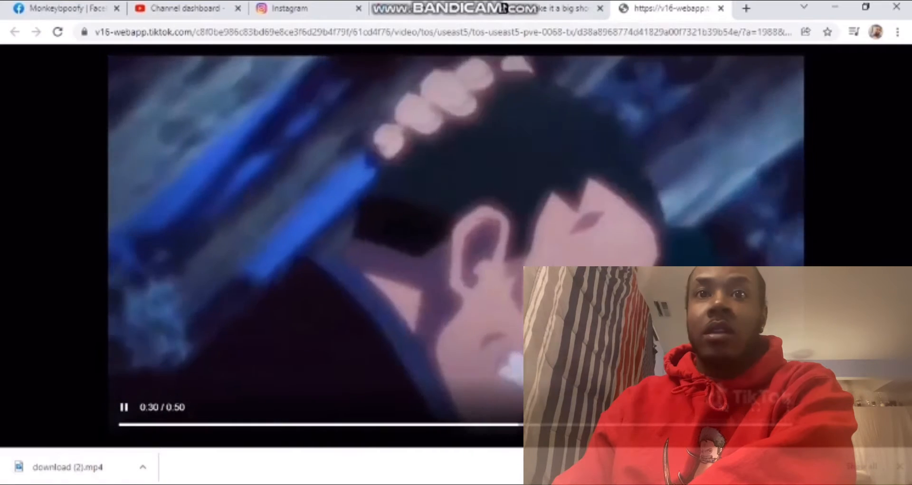
key(space)
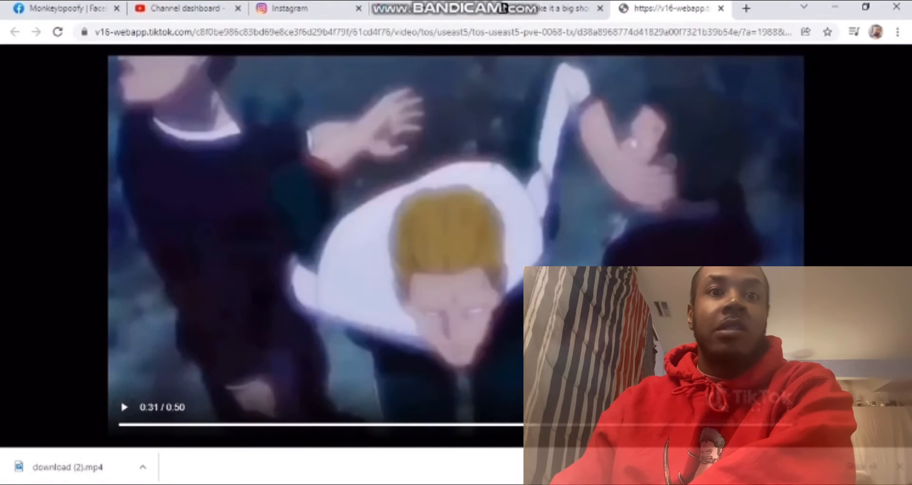
Switch to the Monkeybpoofy Facebook group and look through how earlier videos were posted in its feed.
key(ctrl+1)
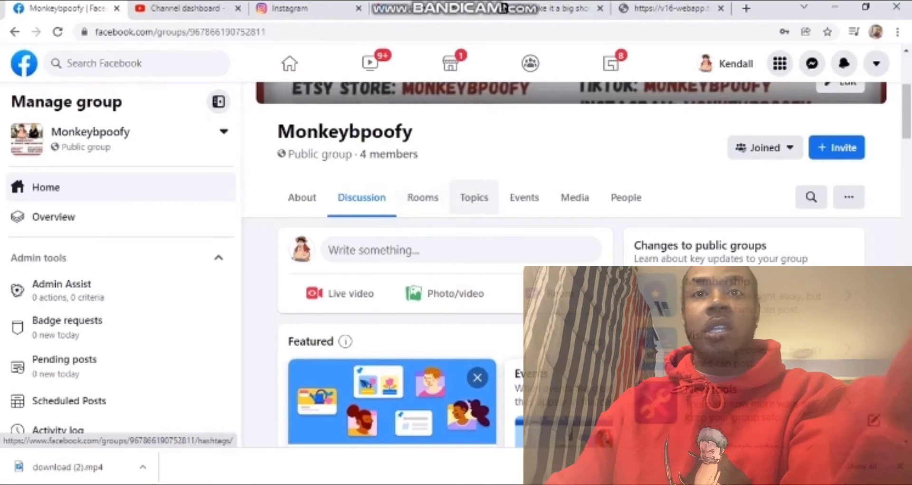
scroll(473, 197, down, 8)
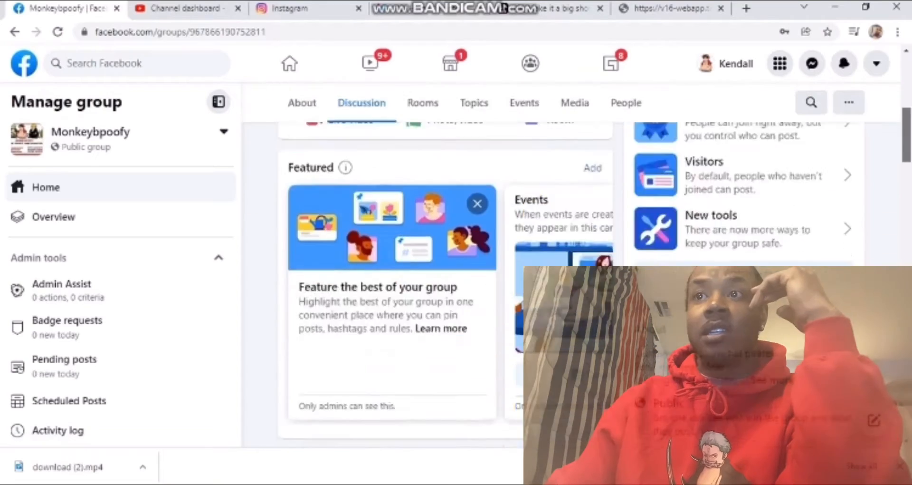
scroll(445, 285, up, 2)
scroll(445, 285, down, 6)
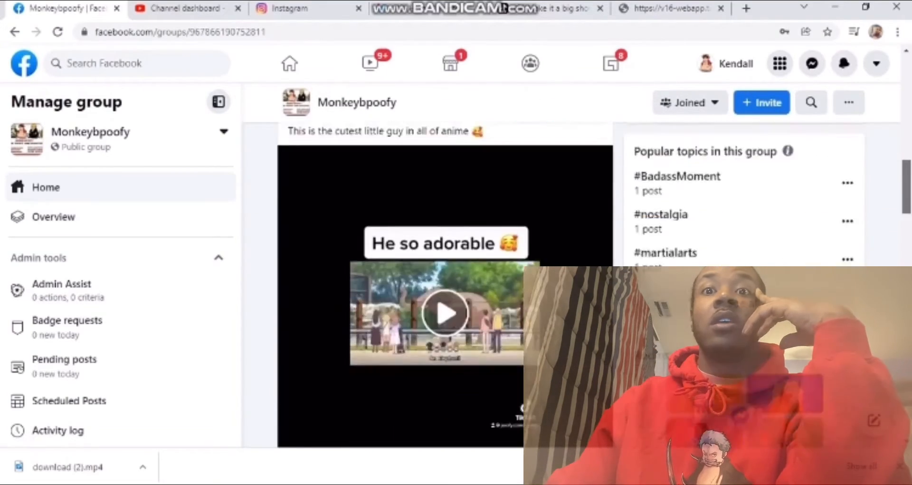
scroll(445, 285, up, 3)
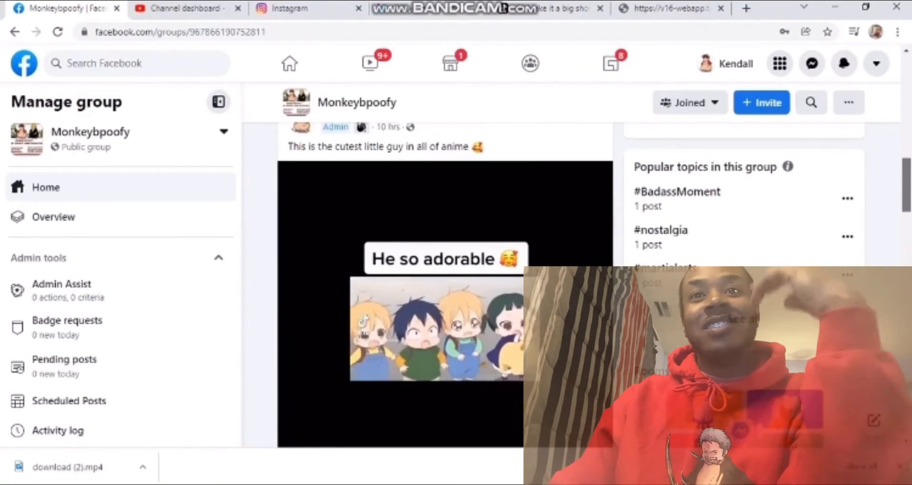
scroll(445, 285, down, 7)
scroll(445, 285, up, 8)
scroll(445, 285, down, 5)
scroll(446, 285, up, 3)
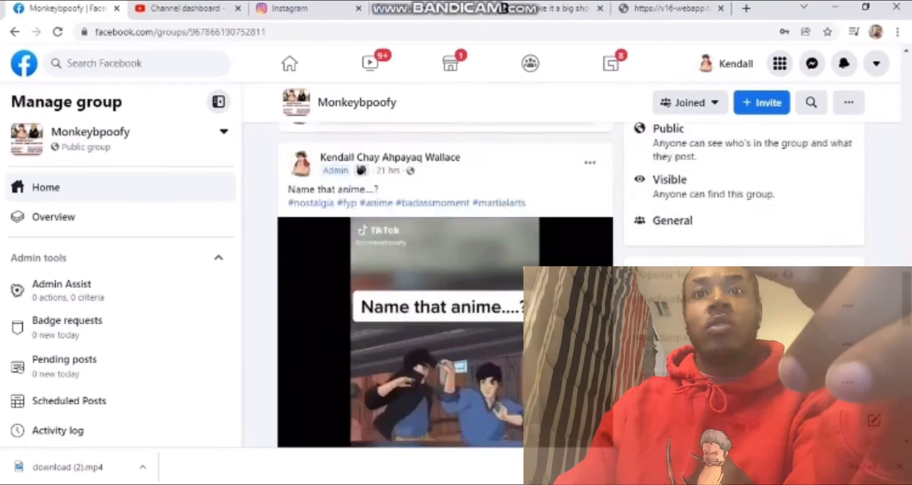
scroll(445, 286, down, 8)
scroll(445, 285, up, 15)
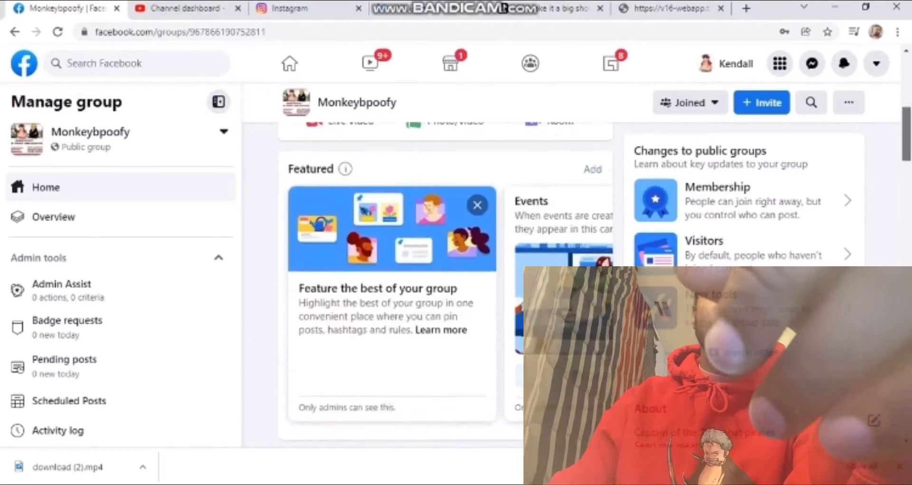
scroll(445, 285, down, 3)
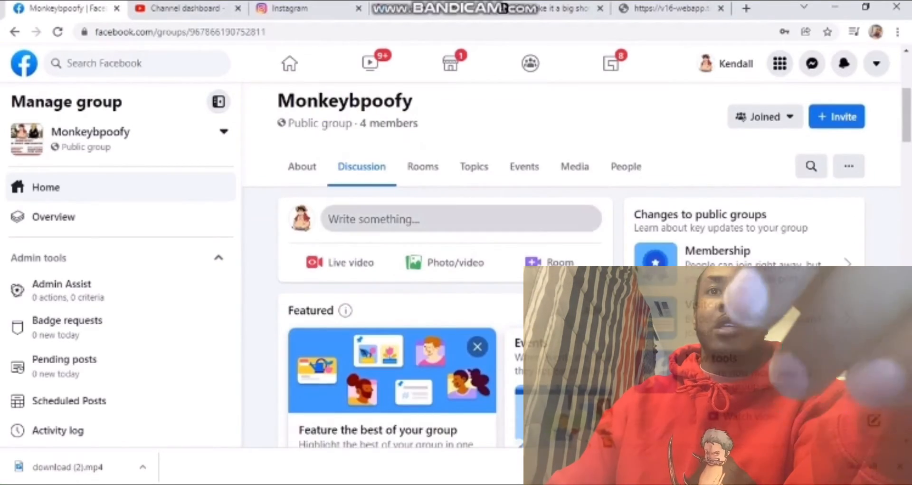
Start a group post, clear the TikTok link text, and attach the downloaded video download (2).mp4.
click(380, 218)
key(ctrl+v)
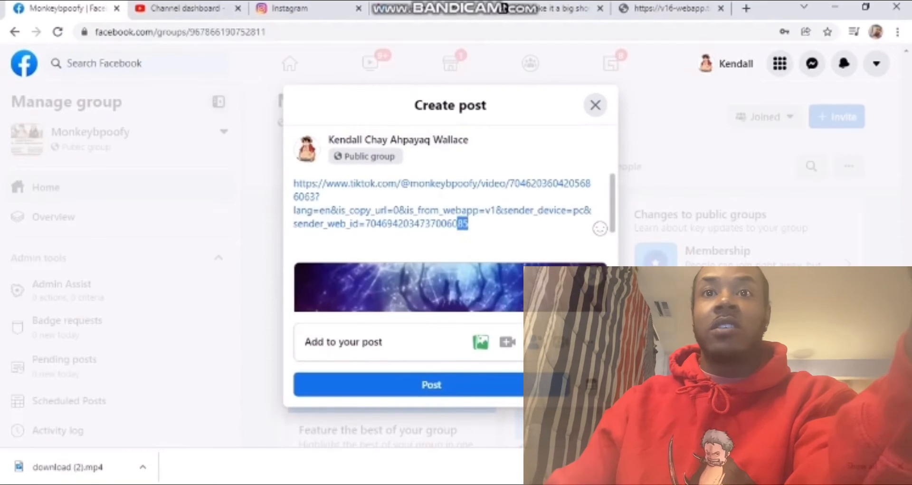
key(ctrl+a)
key(BackSpace)
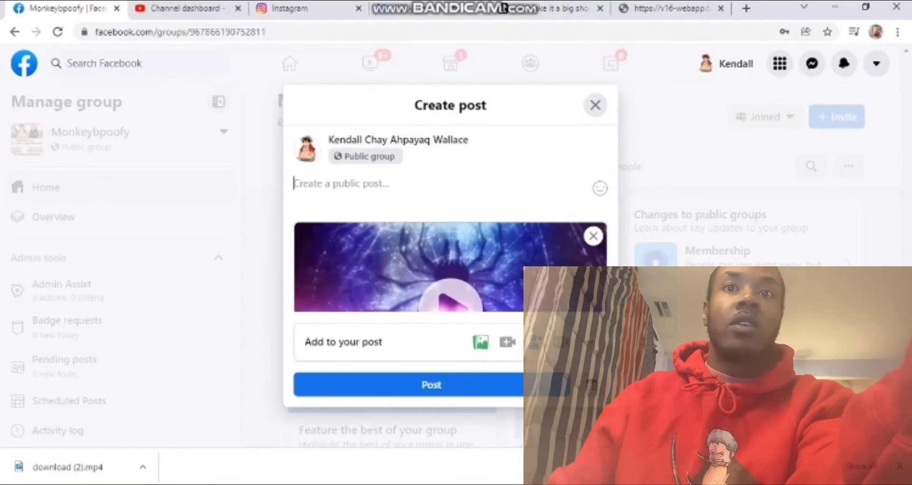
drag(66, 466, 336, 181)
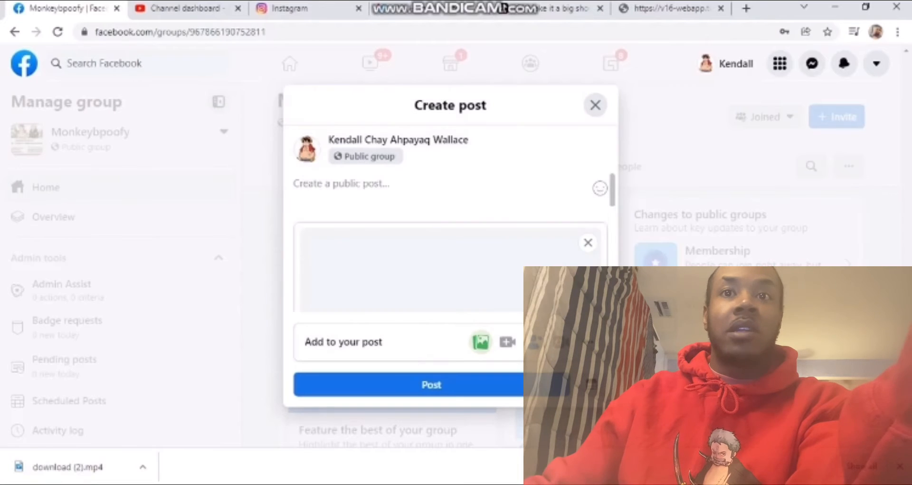
scroll(449, 266, down, 2)
scroll(449, 266, up, 2)
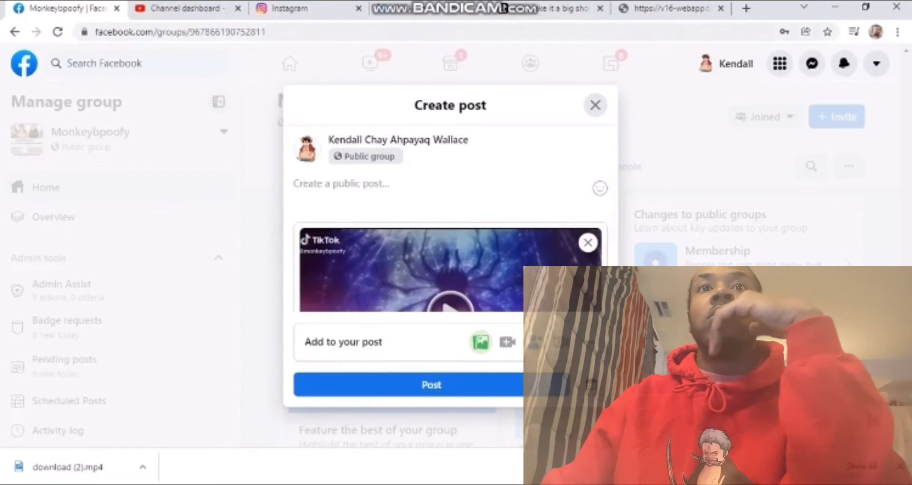
Return to the TikTok video page, close the developer tools, and copy the caption "Make it a big show #anime #fyp #viral #hunterhunter".
click(563, 9)
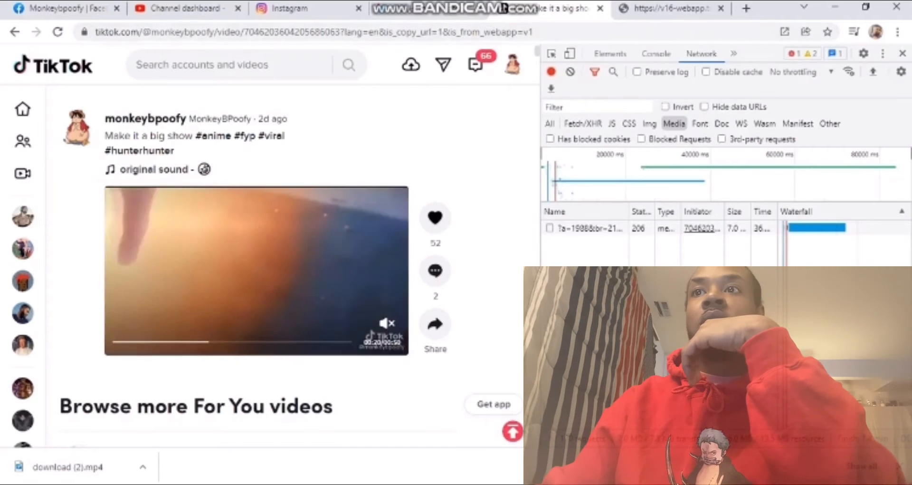
key(F12)
drag(378, 135, 629, 136)
key(ctrl+c)
right_click(632, 134)
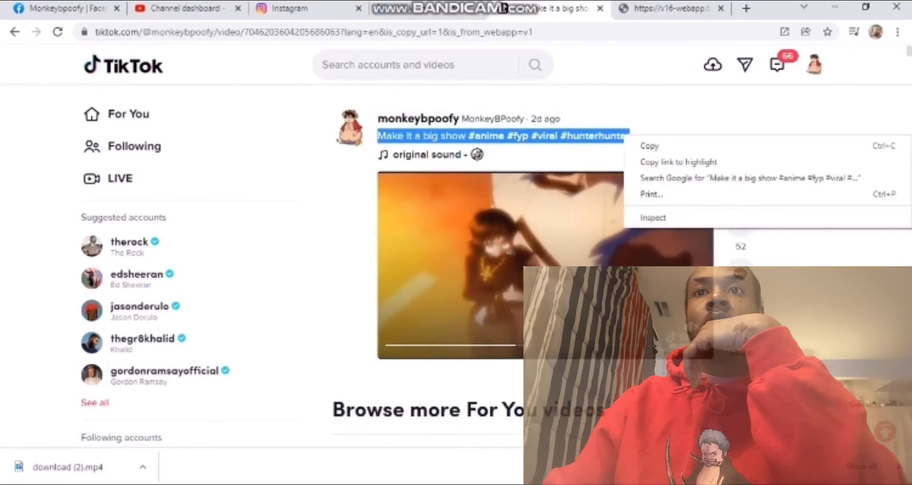
click(652, 144)
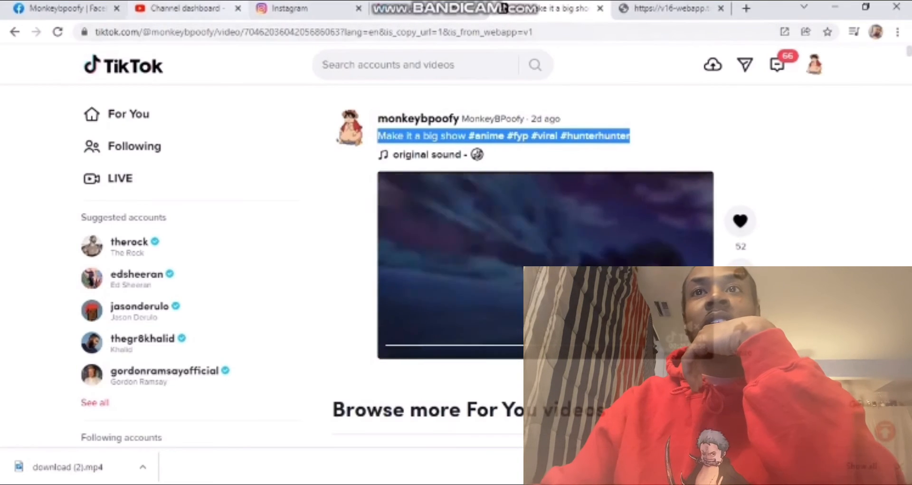
Close the browser tabs holding the direct video file and the TikTok video page.
click(671, 8)
key(ctrl+w)
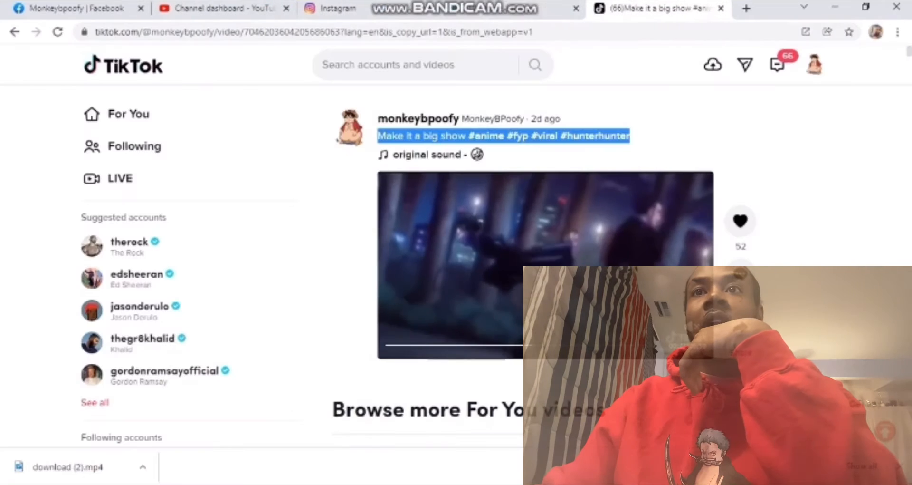
key(ctrl+w)
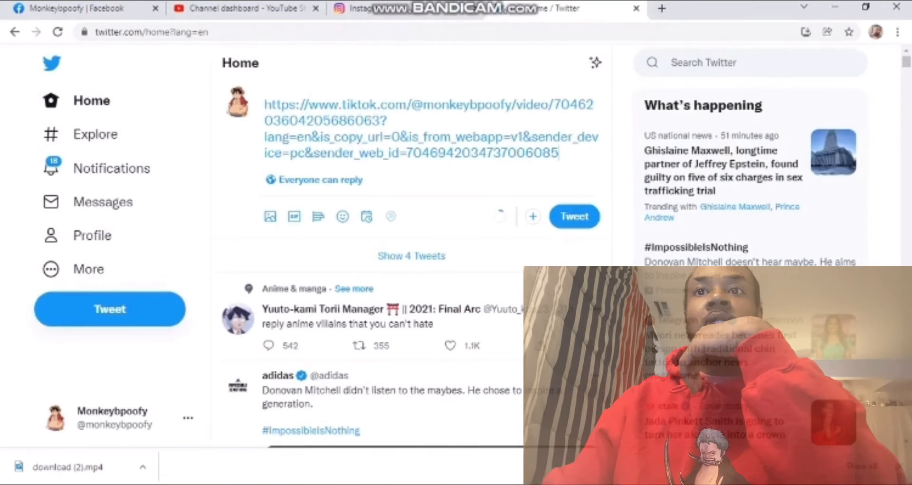
Clear the TikTok link text from the tweet draft on the Twitter home page.
key(shift+Left)
key(shift+Left)
key(shift+Left)
key(shift+Left)
key(shift+Left)
key(shift+Left)
key(shift+Left)
key(shift+Left)
key(shift+Left)
key(shift+Left)
key(shift+Left)
key(shift+Left)
key(ctrl+a)
key(BackSpace)
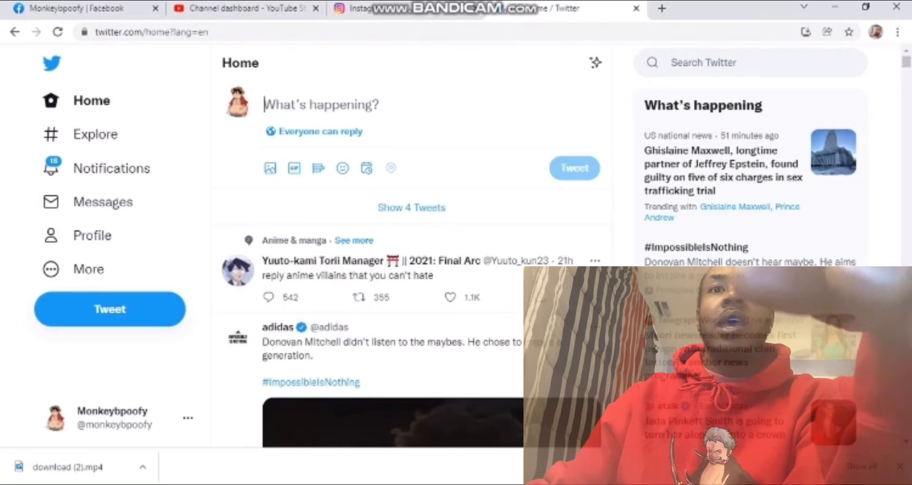
Add the copied caption "Make it a big show #anime #fyp #viral #hunterhunter" to the Facebook group's video post and publish it.
key(ctrl+1)
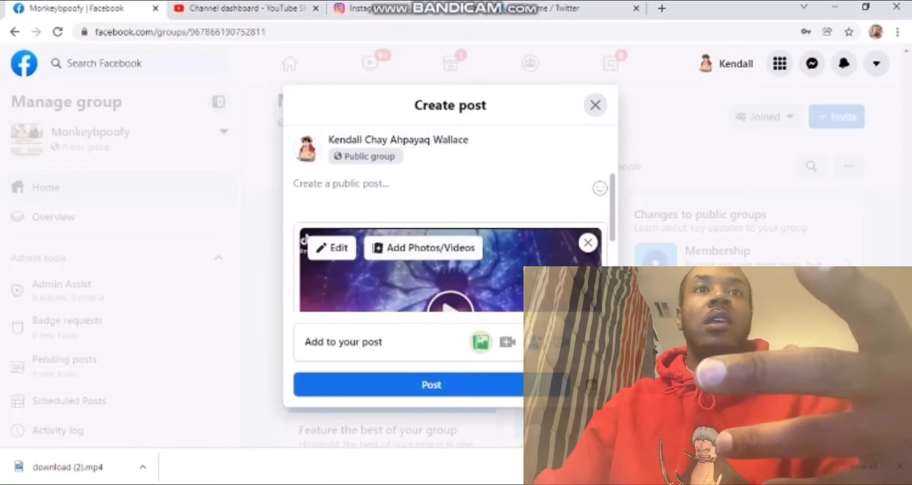
scroll(451, 247, down, 3)
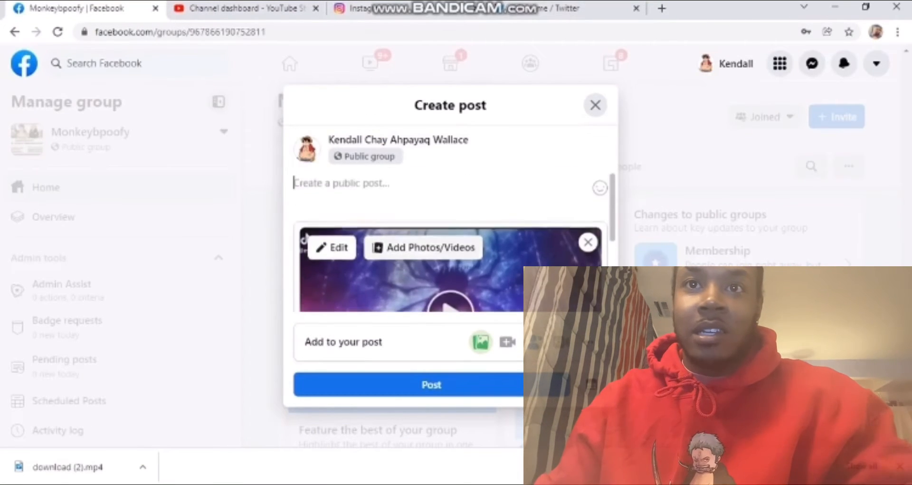
scroll(451, 242, down, 2)
scroll(451, 242, up, 2)
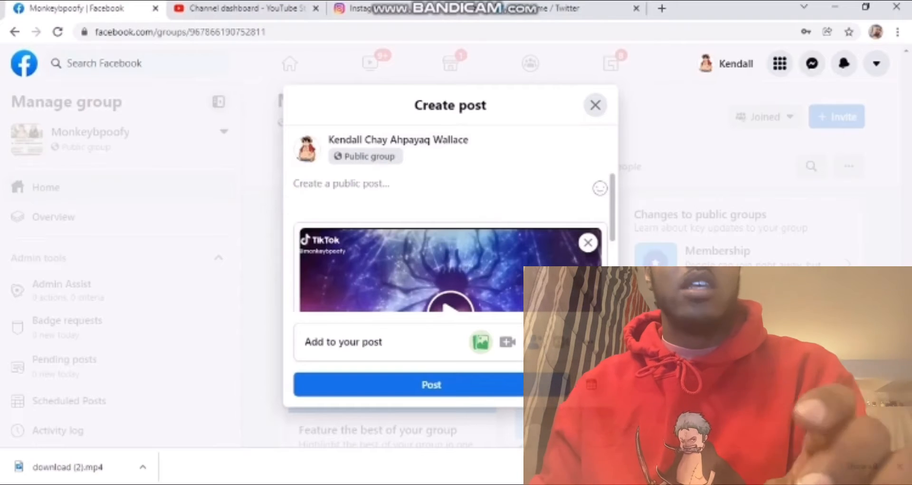
key(ctrl+v)
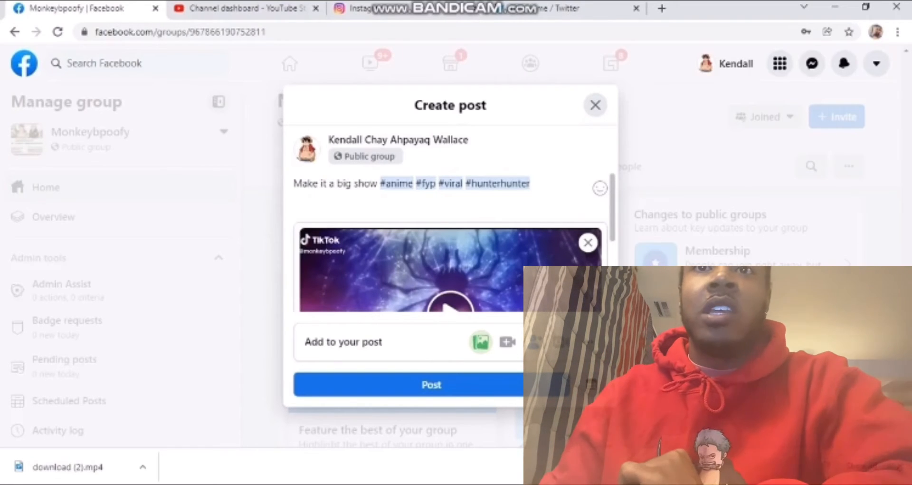
scroll(450, 243, down, 2)
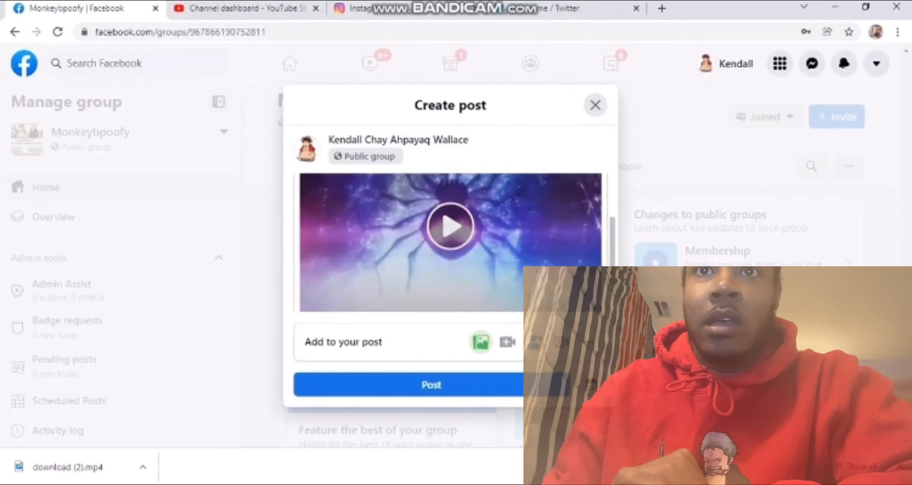
scroll(450, 242, up, 2)
scroll(451, 242, down, 2)
scroll(450, 242, up, 2)
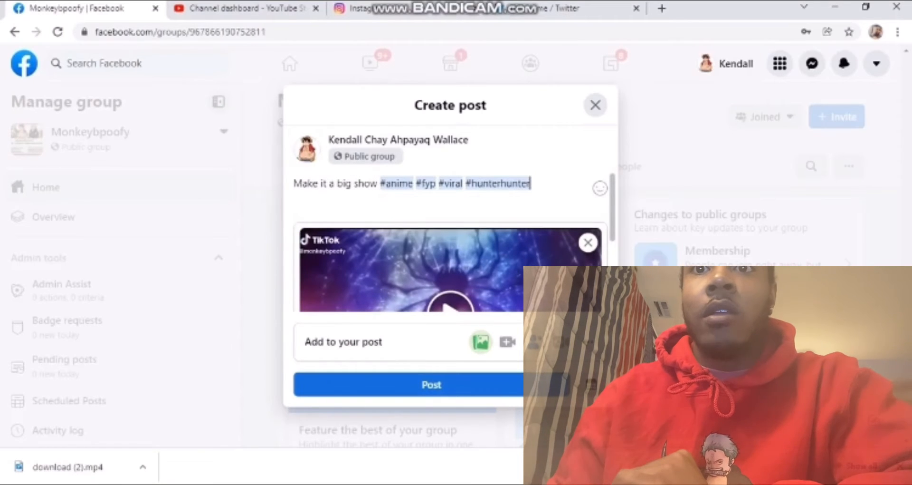
click(432, 384)
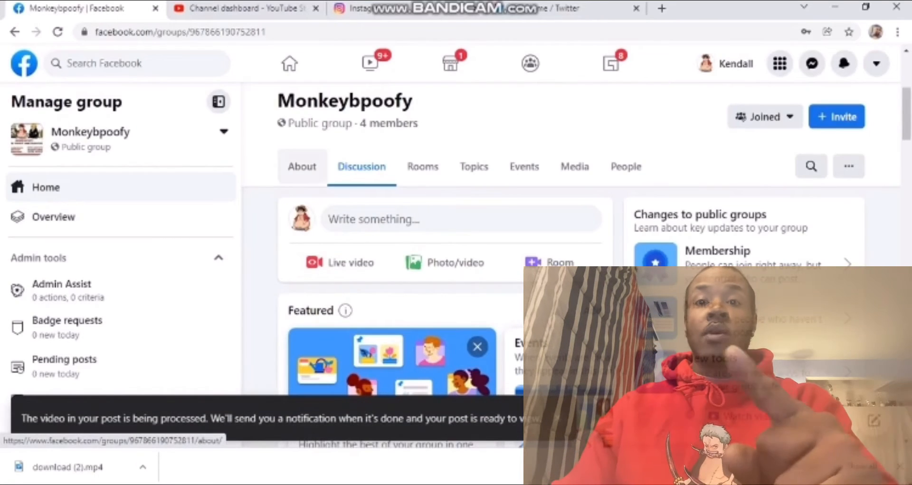
Switch to Instagram, start a new post with the video download (2) from Downloads, and accept the default crop.
click(375, 8)
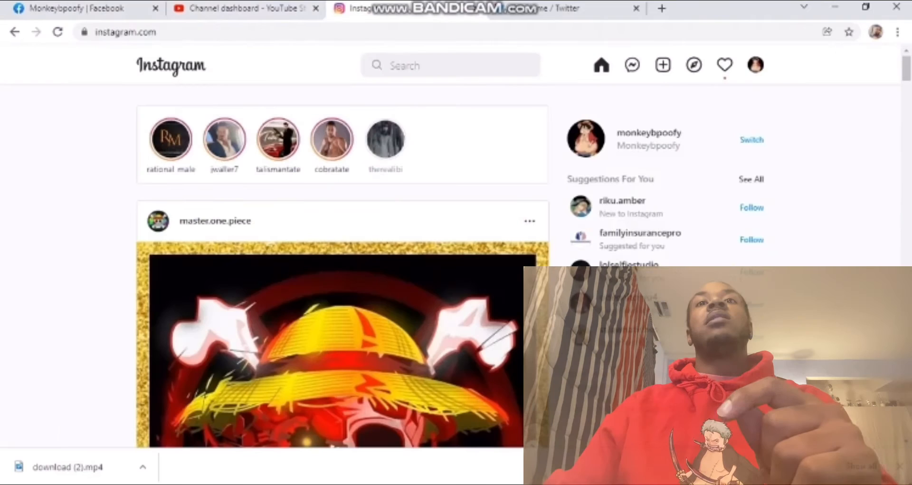
click(663, 65)
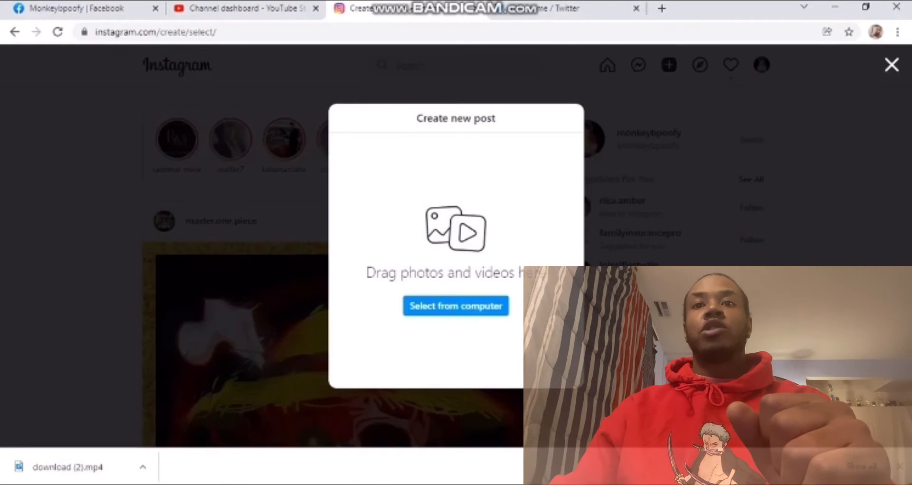
click(456, 305)
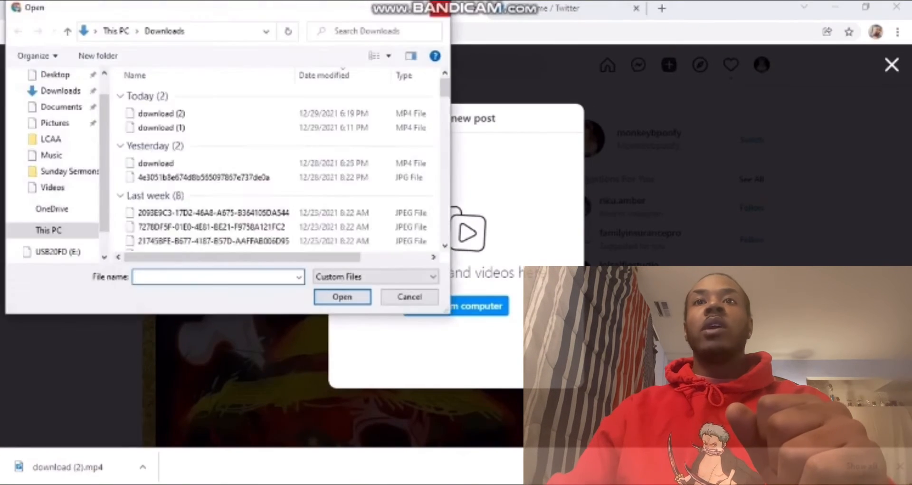
click(162, 114)
click(342, 296)
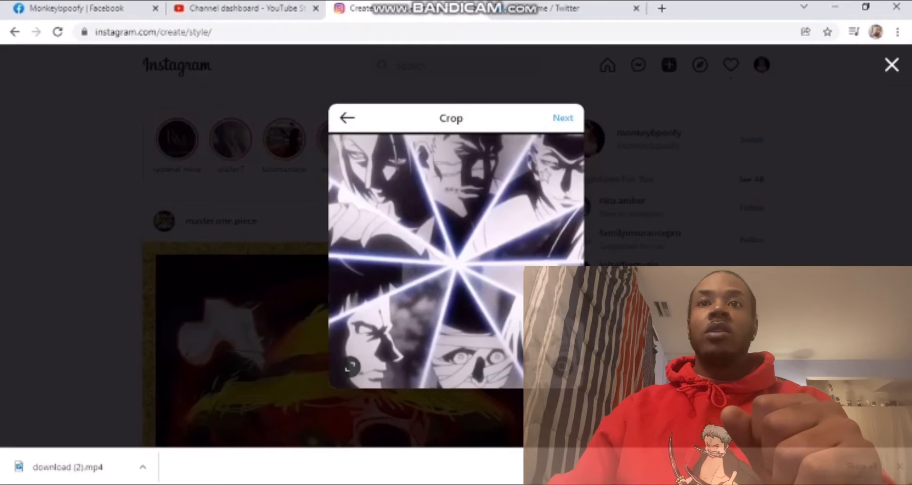
click(562, 118)
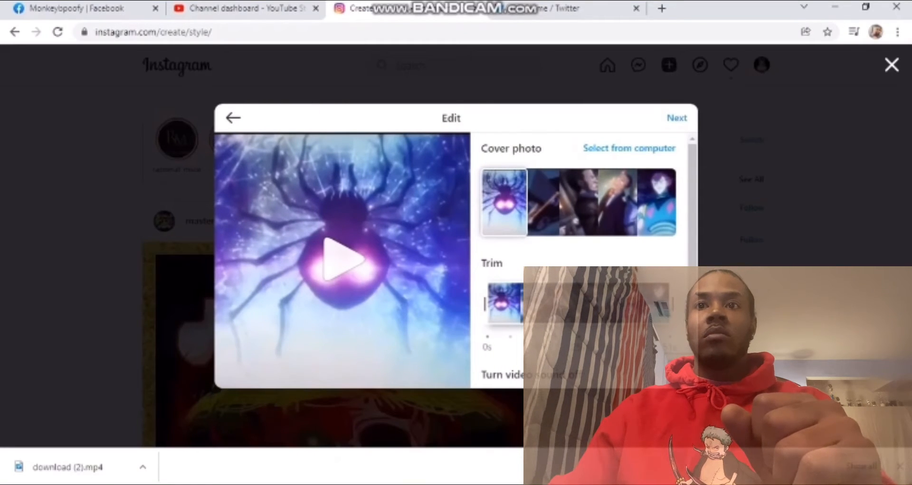
Choose the last suggested frame as cover photo and share the post captioned "Make it a big show #anime #fyp #viral #hunterhunter".
drag(504, 201, 652, 202)
click(676, 117)
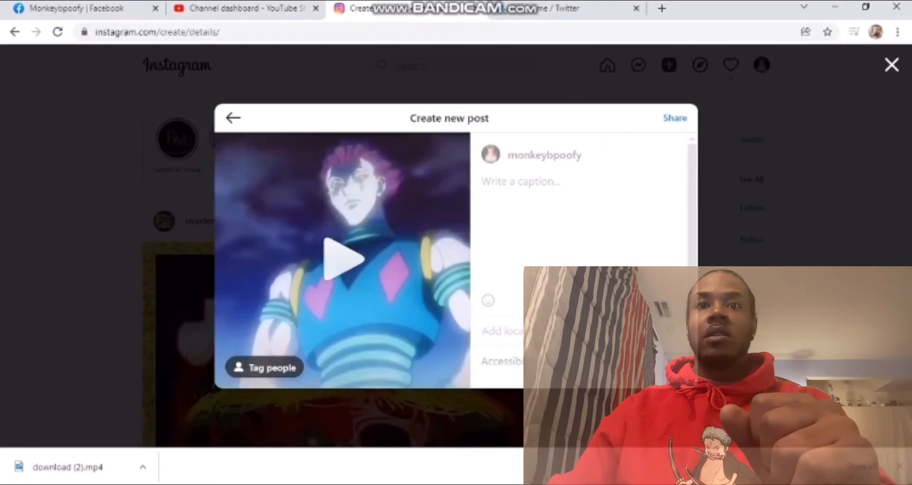
key(ctrl+v)
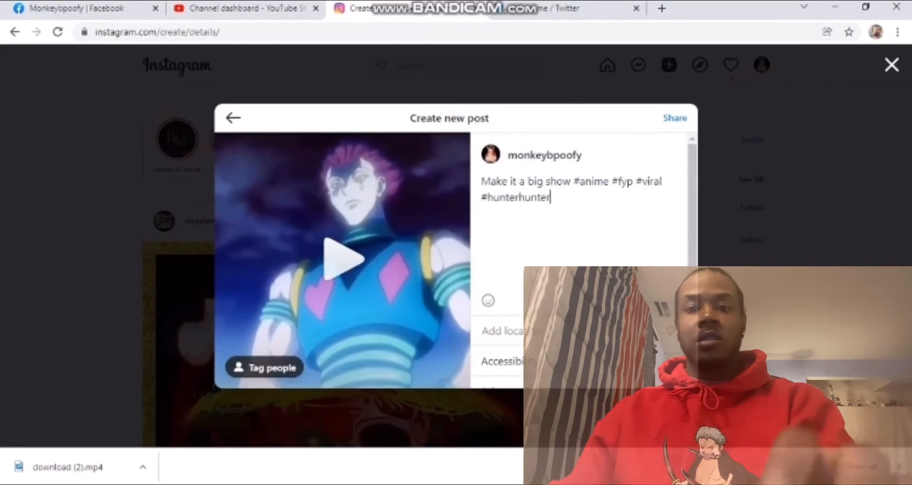
click(675, 117)
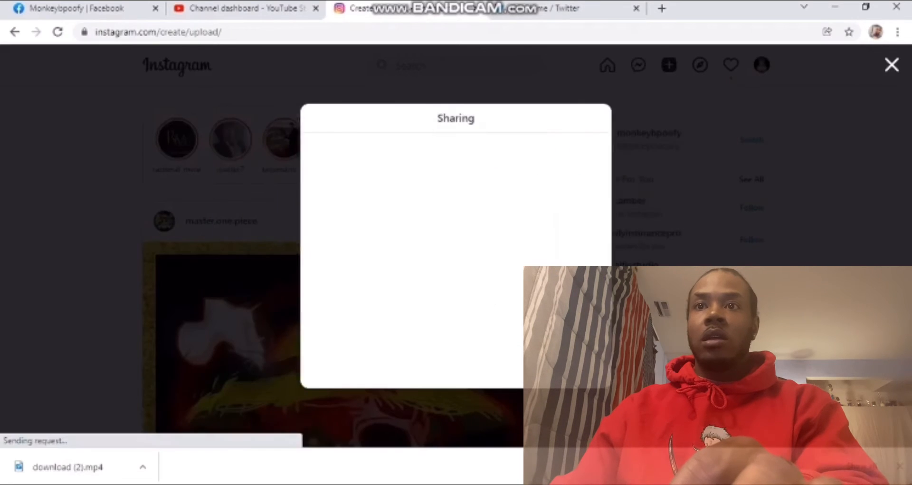
Switch to Twitter and tweet the video download (2).mp4 with the text "Make it a big show #anime #fyp #viral #hunterhunter".
click(558, 9)
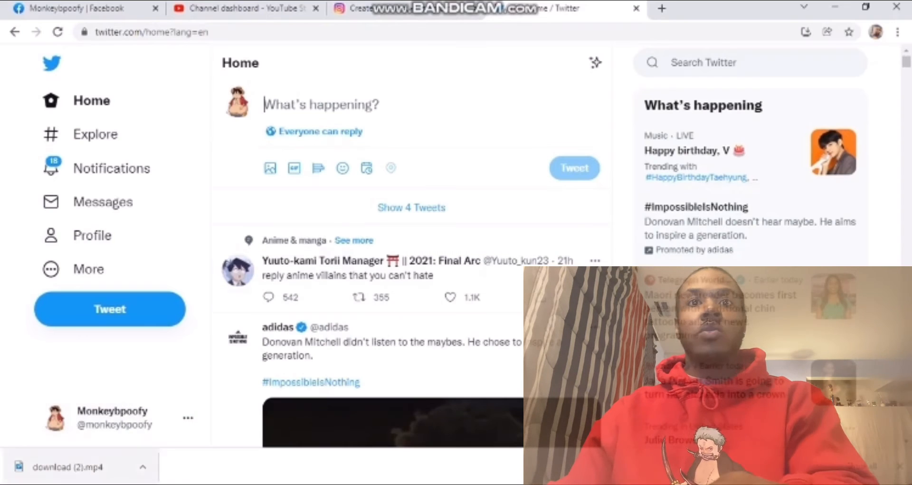
drag(67, 467, 361, 136)
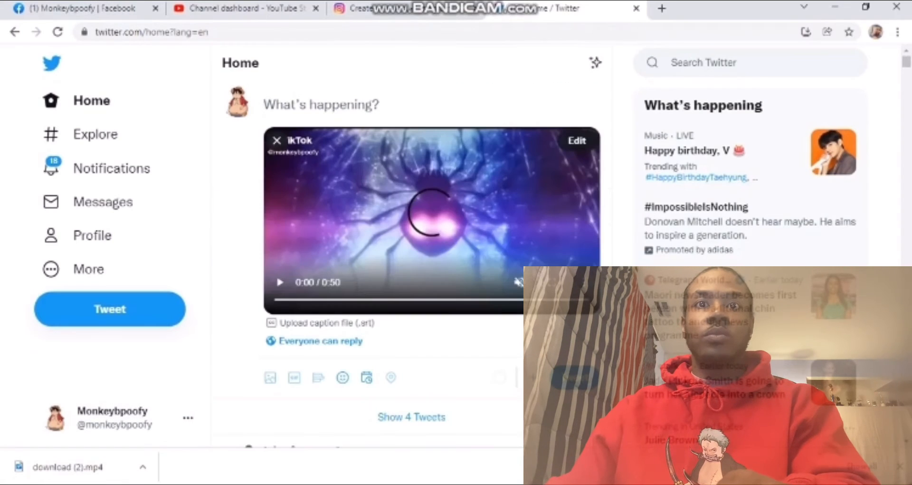
text(Make it a big show #anime #fyp #viral #hunterhunter)
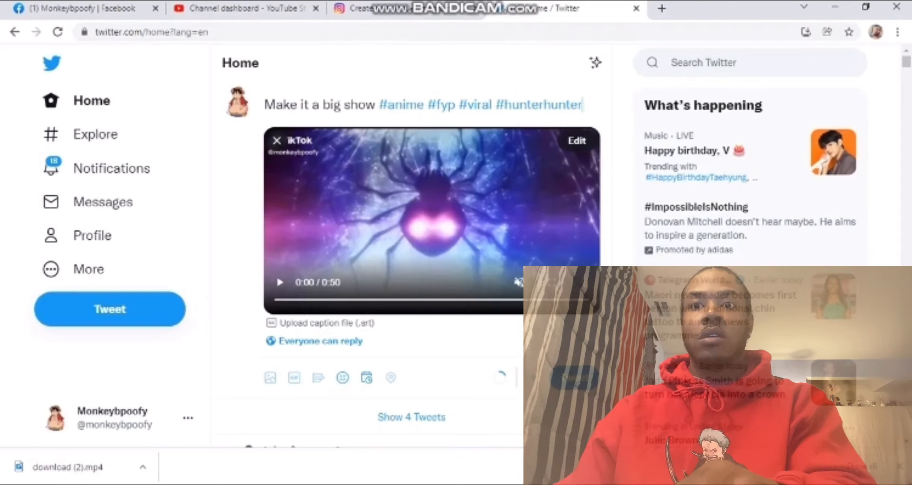
click(575, 378)
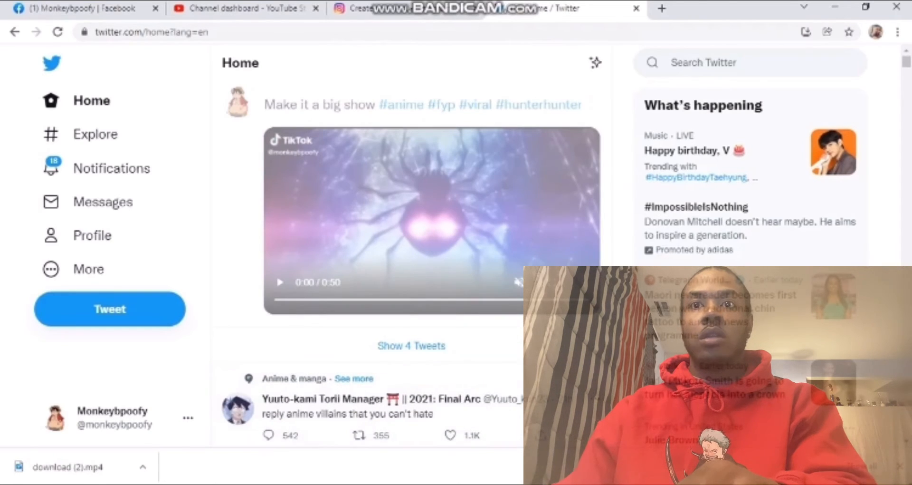
Check the Instagram sharing progress, then switch to YouTube Studio and upload download (2).mp4 as a new video.
click(363, 8)
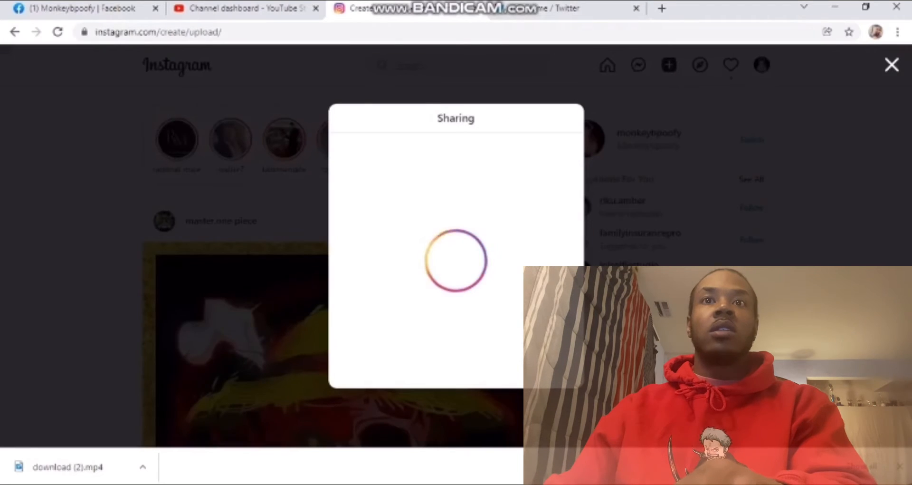
key(ctrl+shift+Tab)
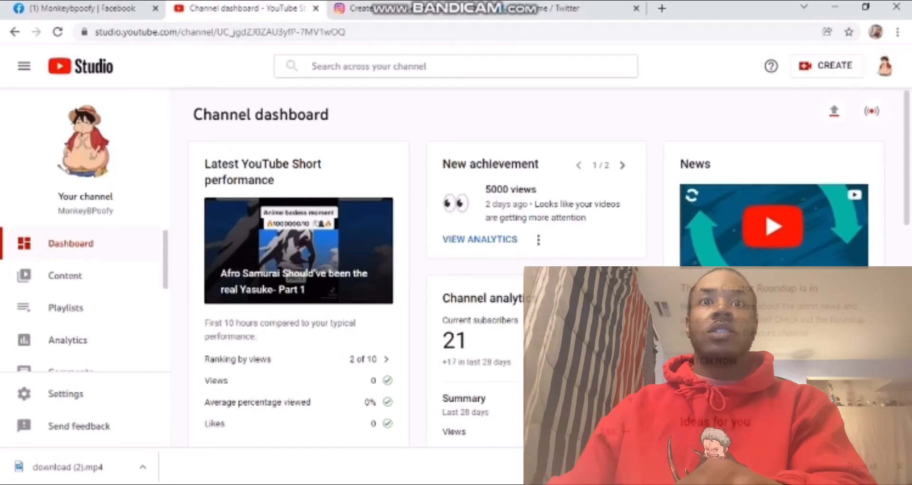
click(826, 66)
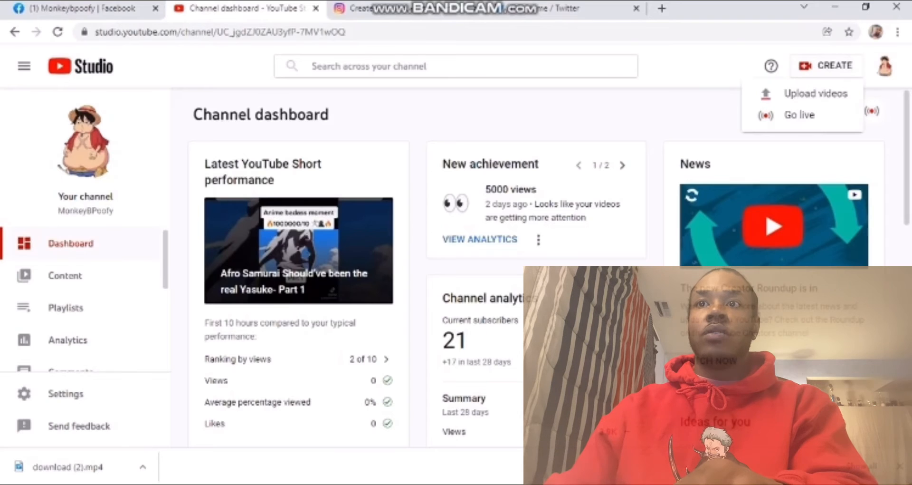
click(816, 93)
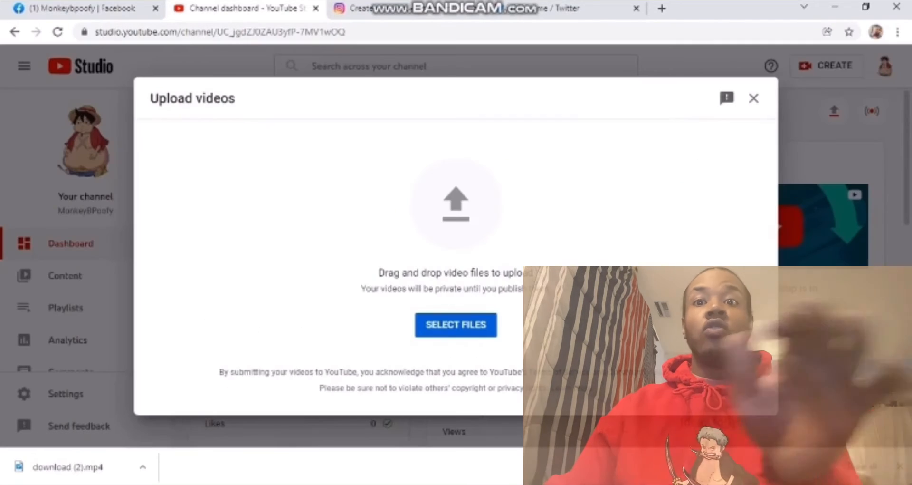
drag(65, 466, 427, 223)
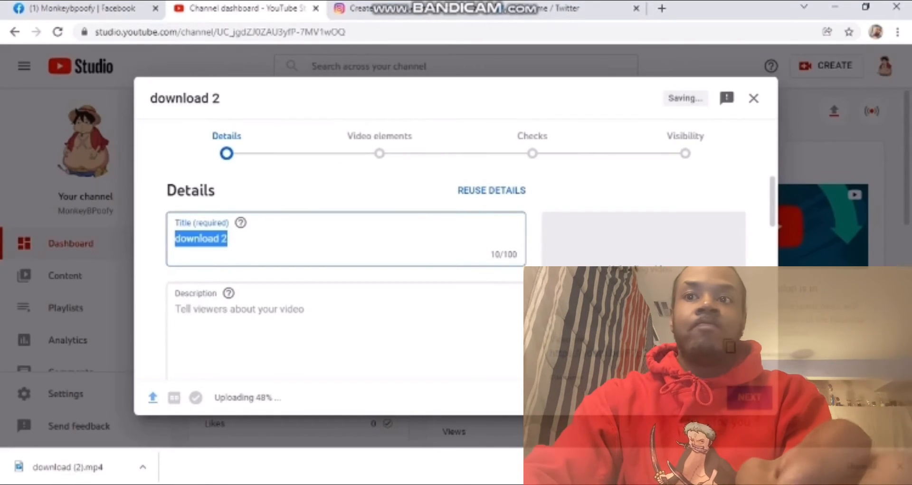
Clear the YouTube video's default title and enter "Make it a big show #anime #fyp #viral #hunterhunter" as its description.
key(BackSpace)
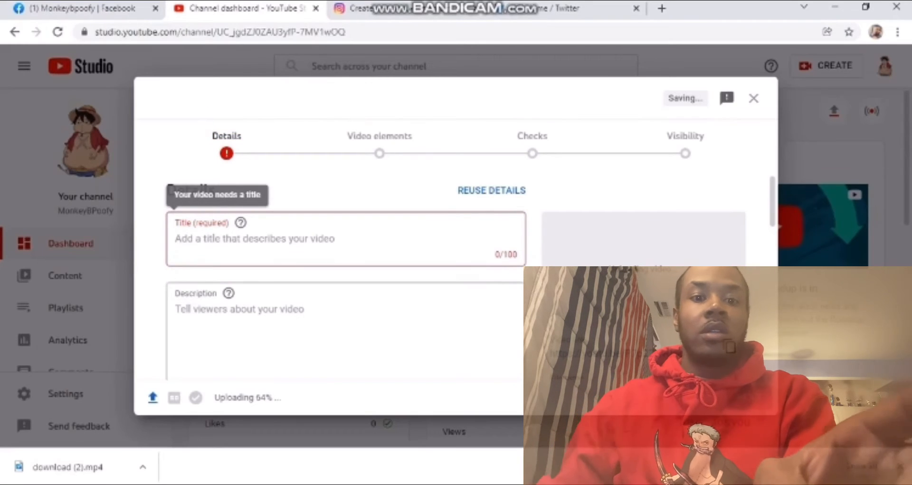
scroll(345, 276, down, 5)
scroll(346, 275, down, 4)
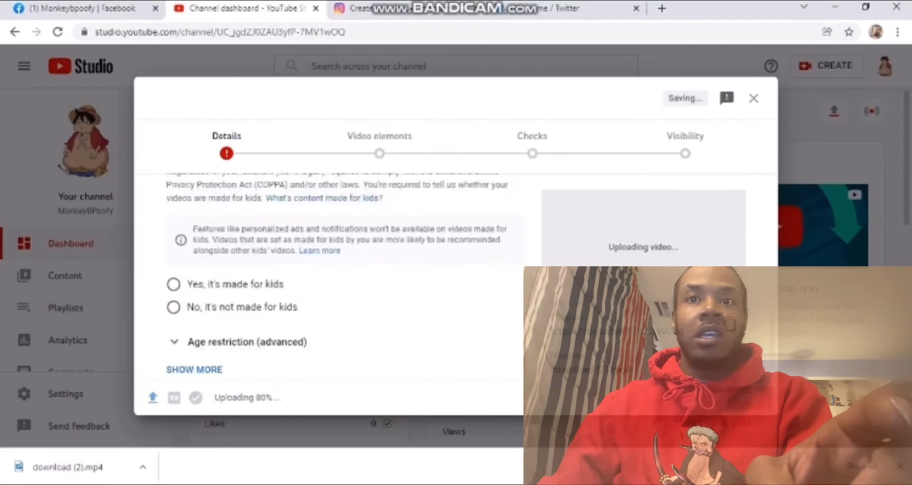
scroll(346, 276, up, 8)
click(252, 238)
click(240, 309)
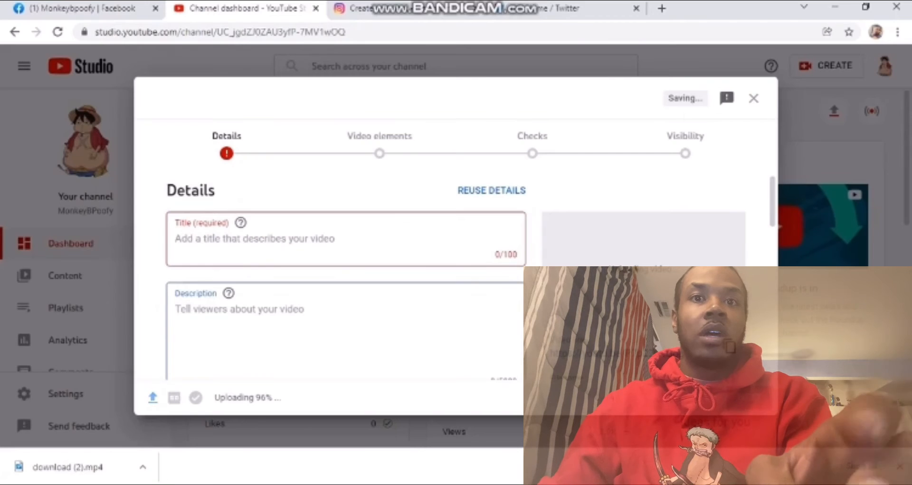
key(super+Tab)
key(Escape)
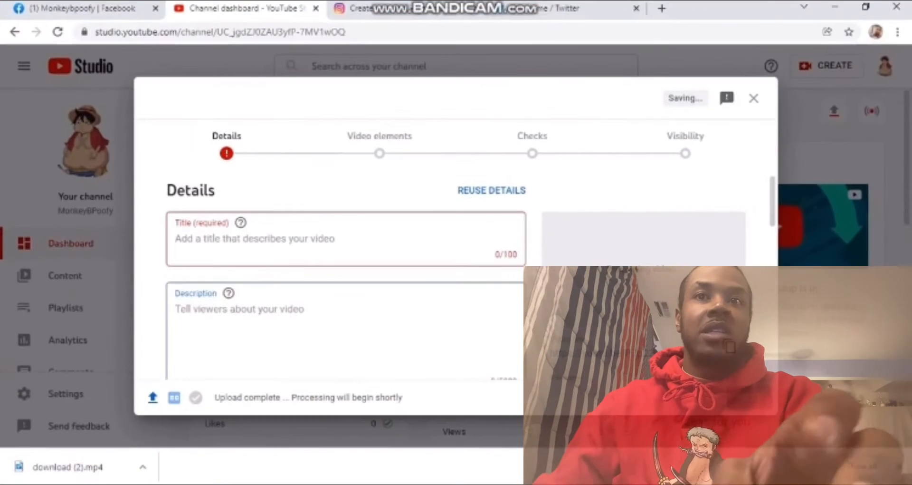
text(Make it a big show #anime #fyp #viral #hunterhunter)
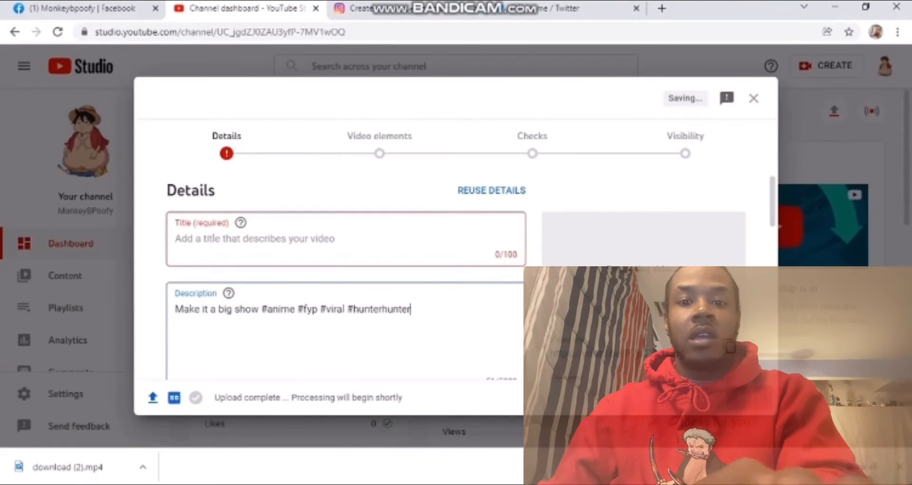
Set the YouTube video's title to "The Spiders Like to party".
click(175, 238)
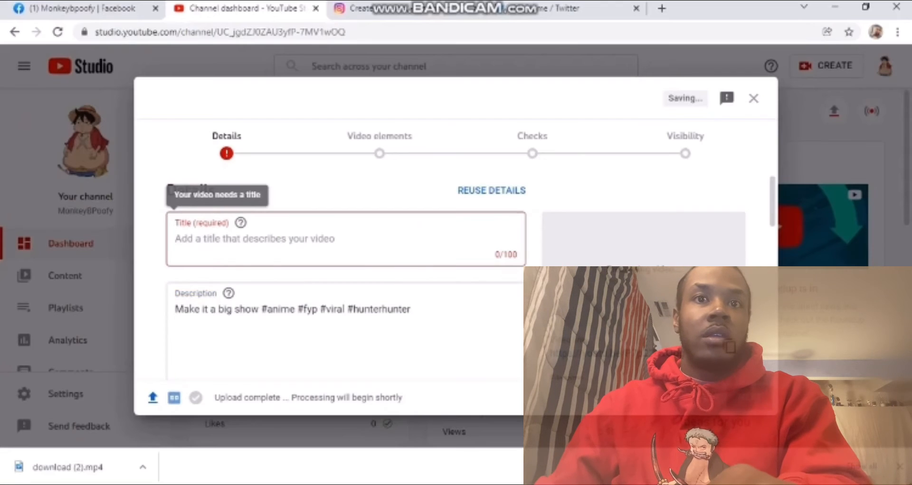
scroll(346, 275, down, 10)
scroll(346, 275, up, 6)
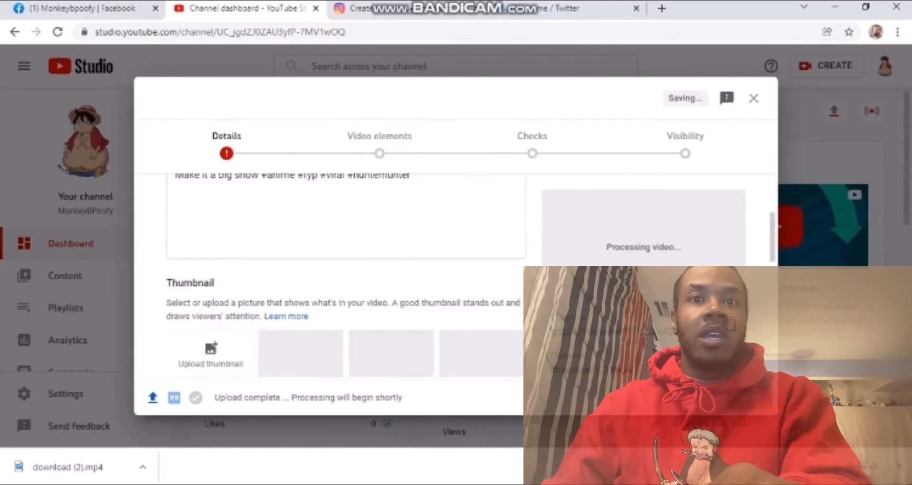
scroll(346, 276, up, 4)
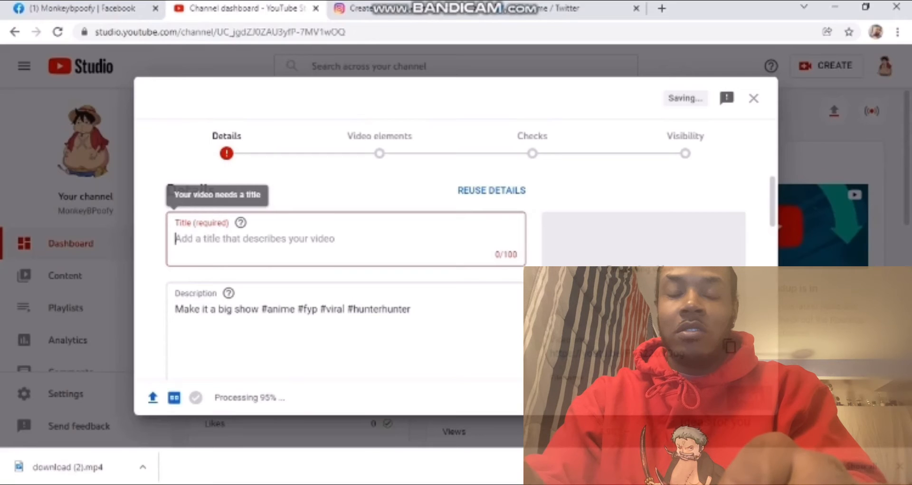
text(thE SPIDERS)
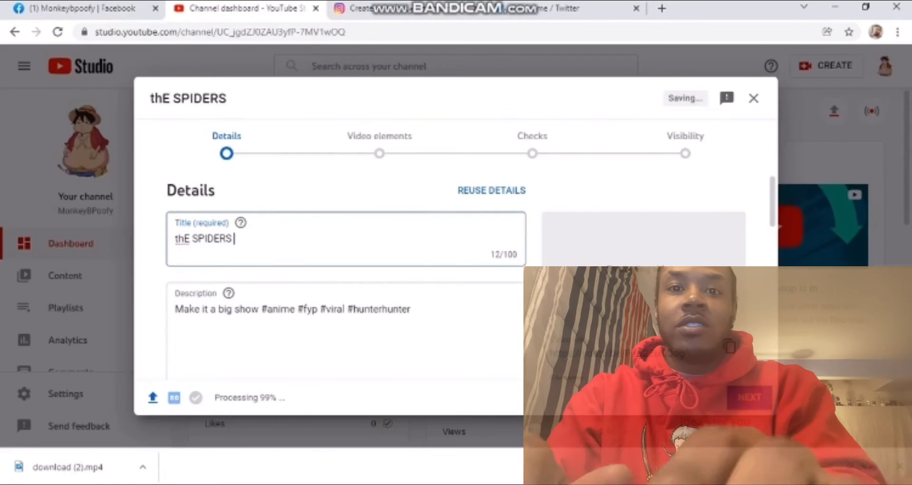
key(BackSpace)
key(BackSpace)
key(BackSpace)
key(BackSpace)
key(BackSpace)
key(BackSpace)
key(BackSpace)
key(BackSpace)
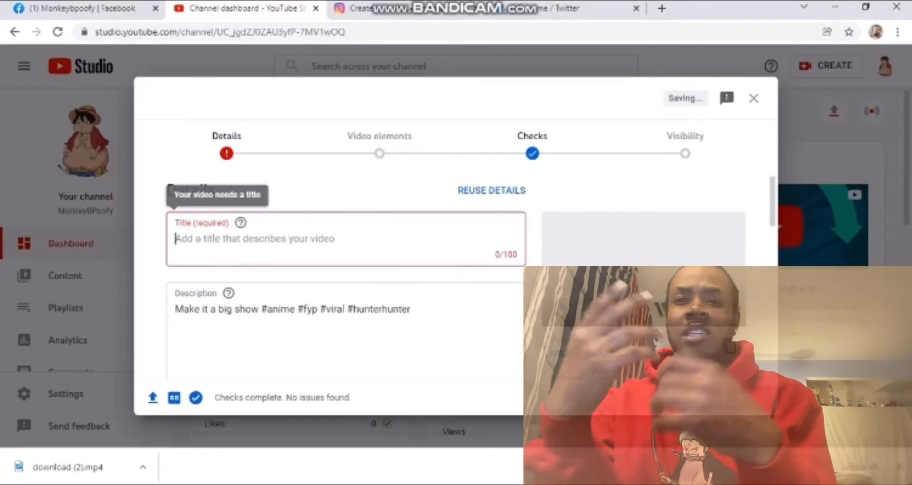
text(The Spiders Like to party)
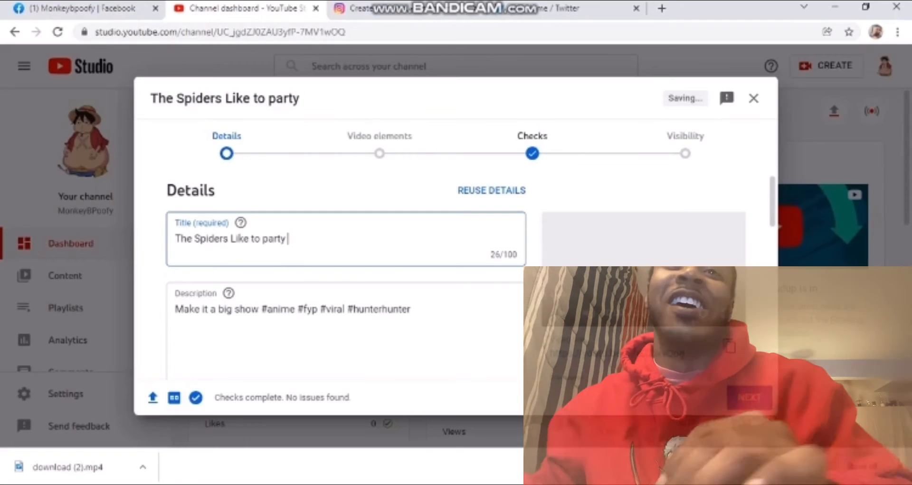
Mark the YouTube video as not made for kids.
scroll(346, 285, down, 5)
click(749, 397)
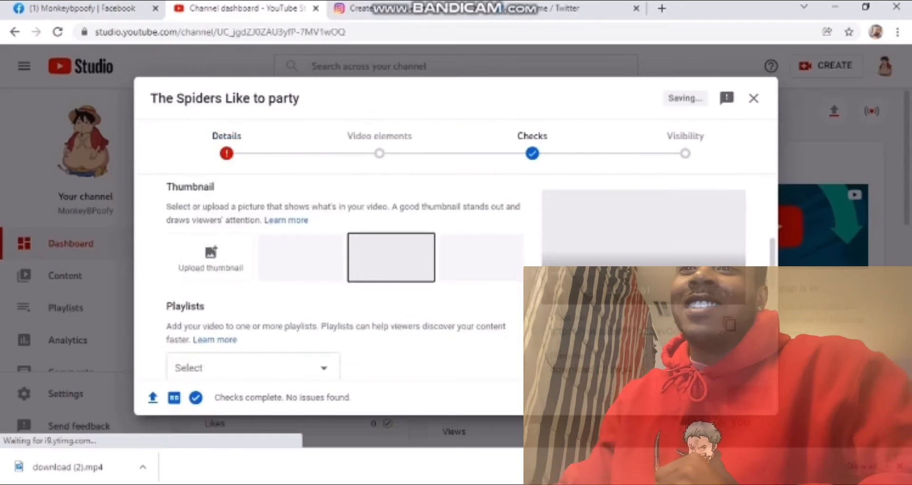
scroll(346, 285, down, 2)
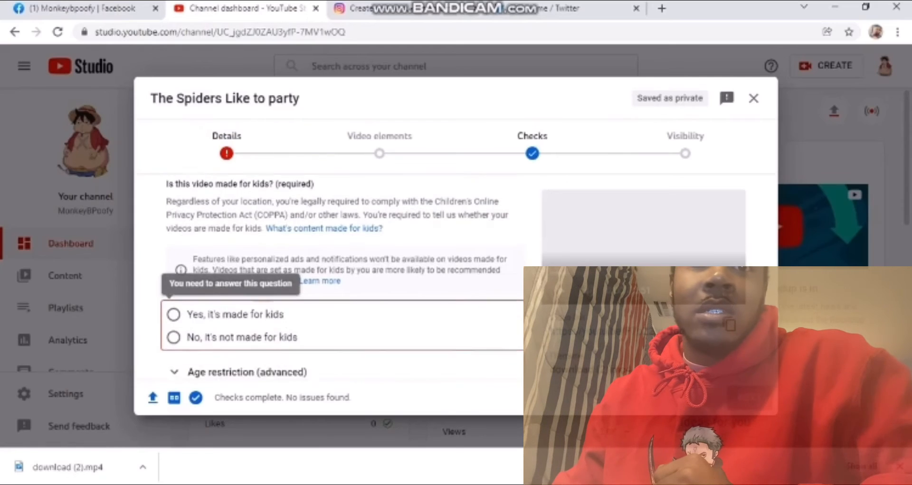
click(173, 253)
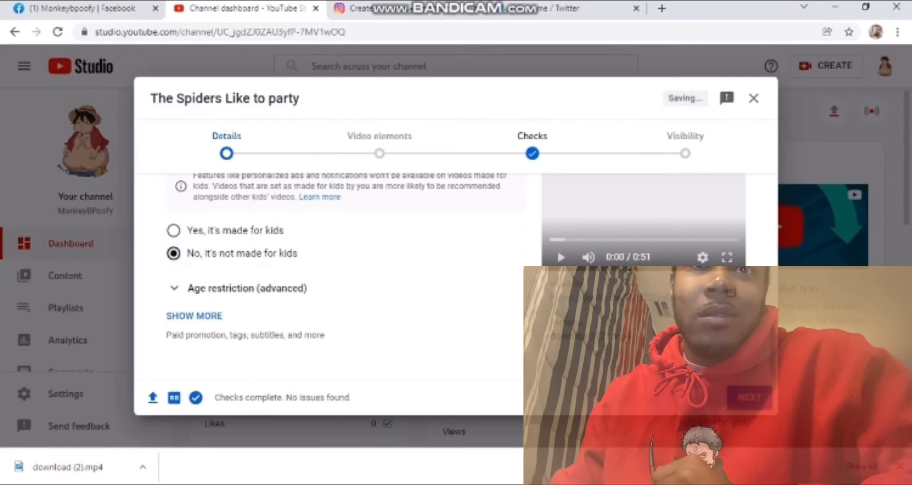
Advance through the video elements and checks stages, then publish the video with Public visibility.
click(749, 396)
click(749, 396)
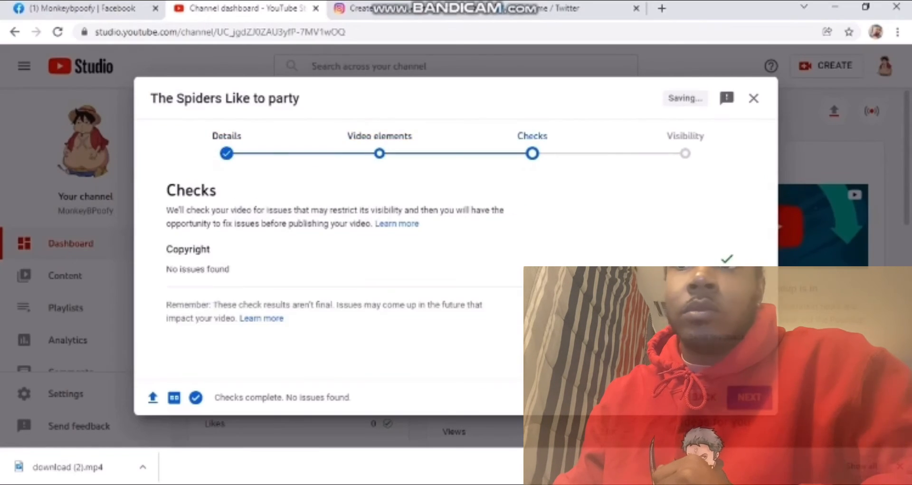
click(749, 396)
click(750, 397)
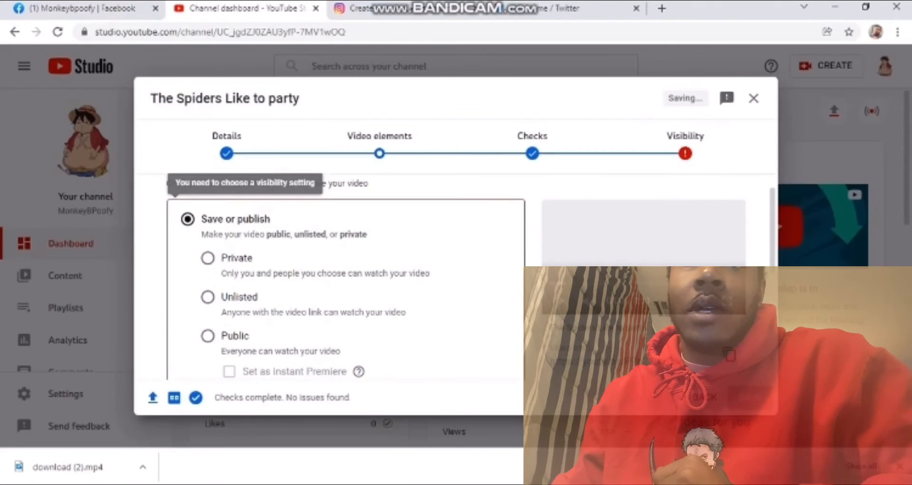
click(208, 336)
click(749, 396)
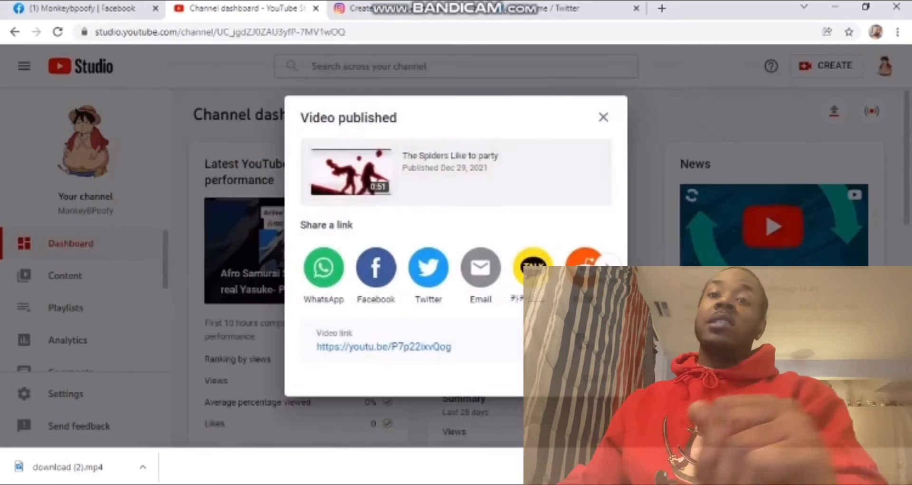
Dismiss the publishing confirmation and open the TikTok home page in a new browser tab.
right_click(224, 133)
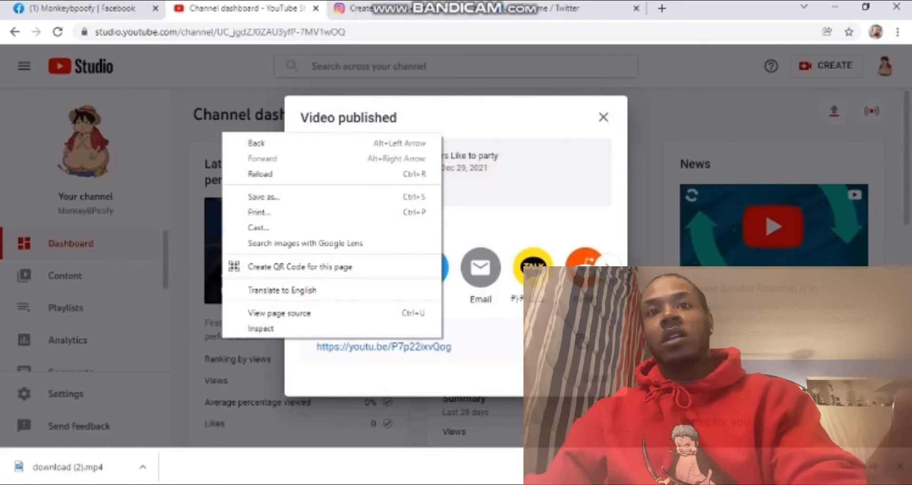
key(Escape)
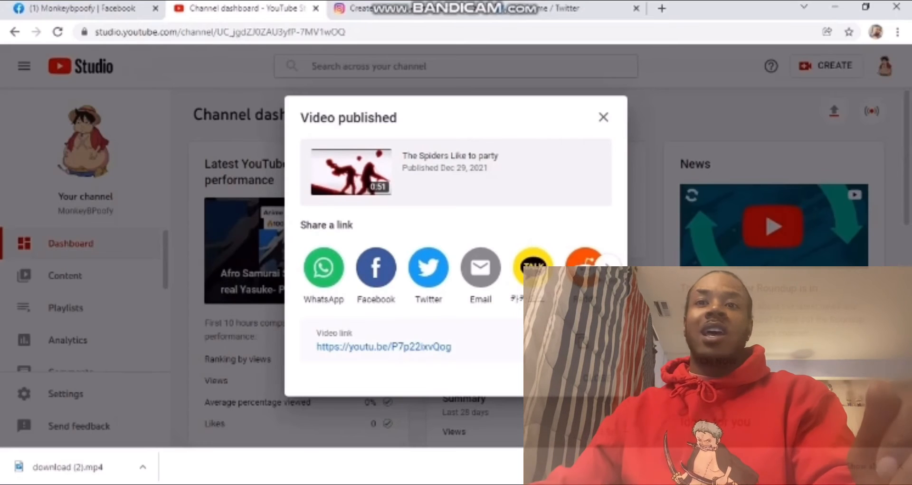
key(Escape)
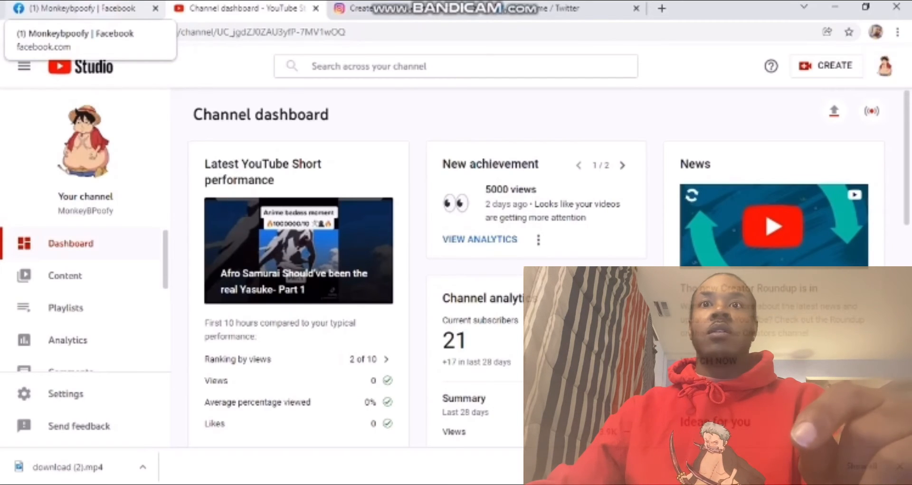
click(662, 8)
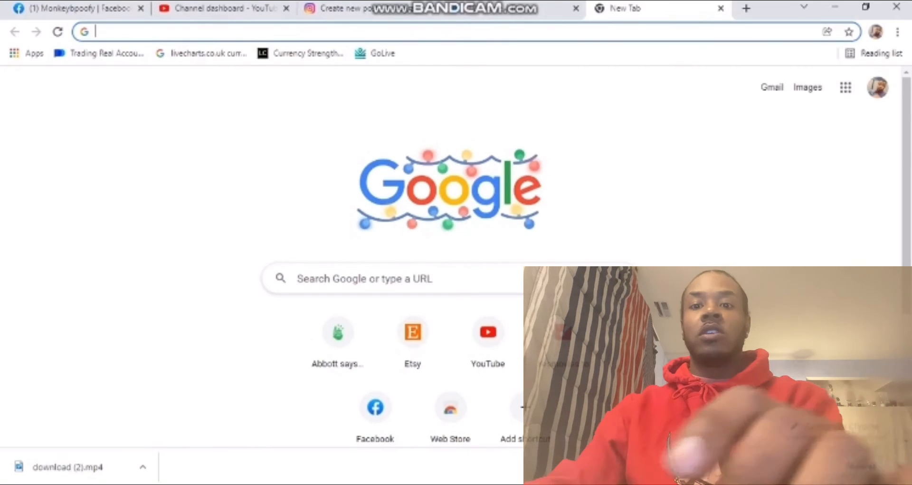
text(tiktok)
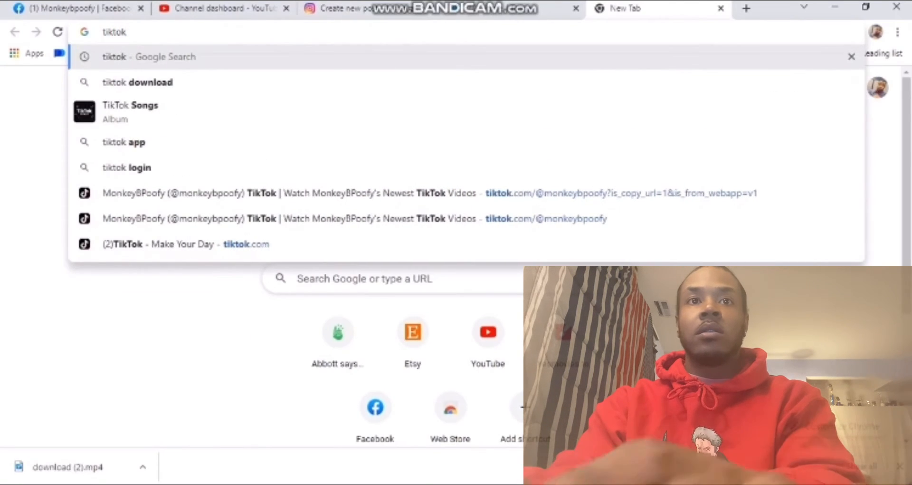
key(Return)
drag(190, 192, 262, 193)
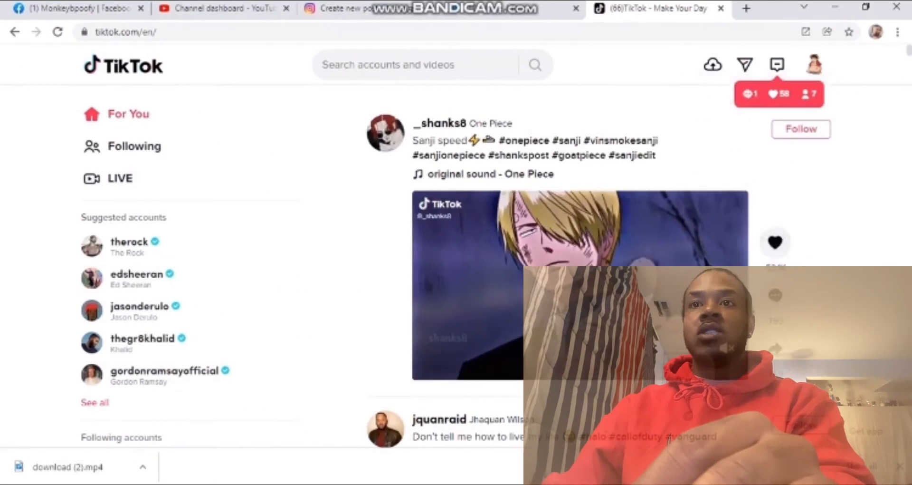
Inspect the TikTok page with the developer tools and show only Media requests in the Network view.
mouse_move(776, 349)
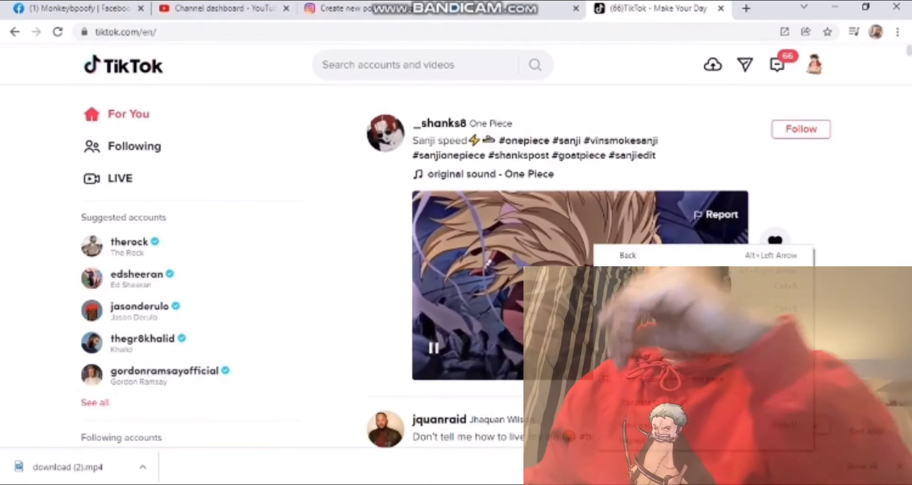
key(Escape)
right_click(596, 257)
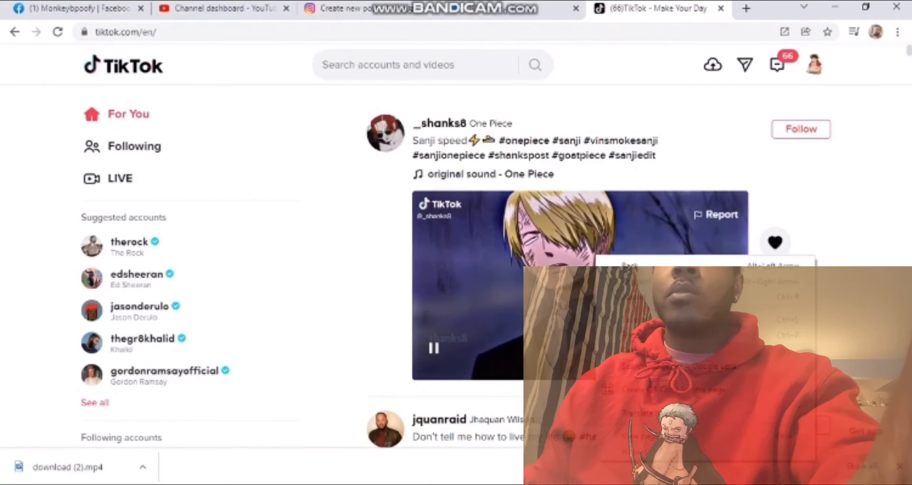
key(Escape)
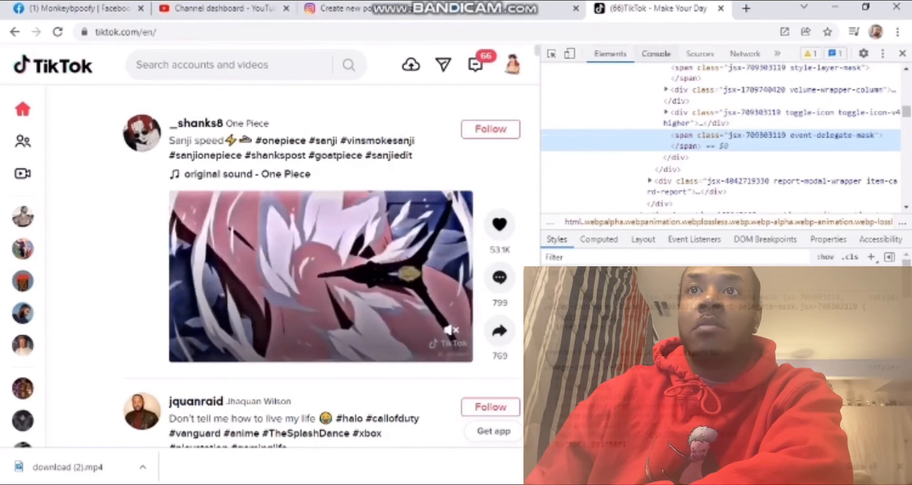
click(745, 53)
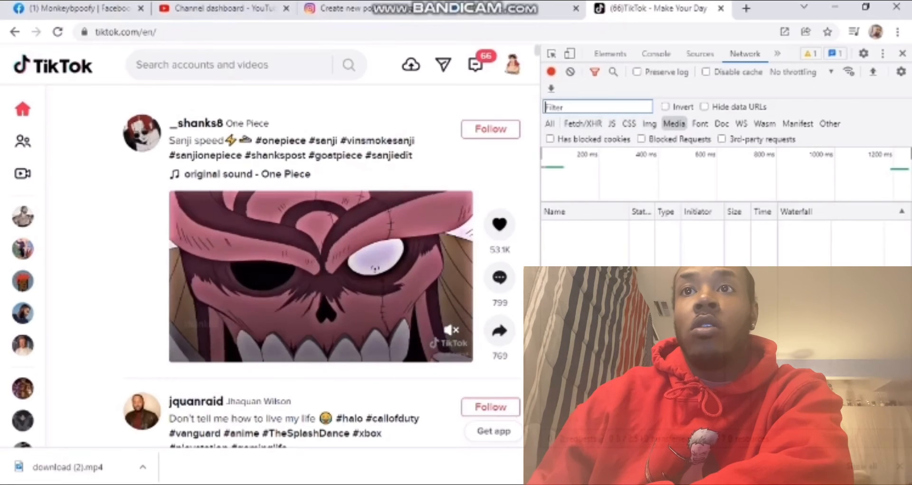
click(674, 123)
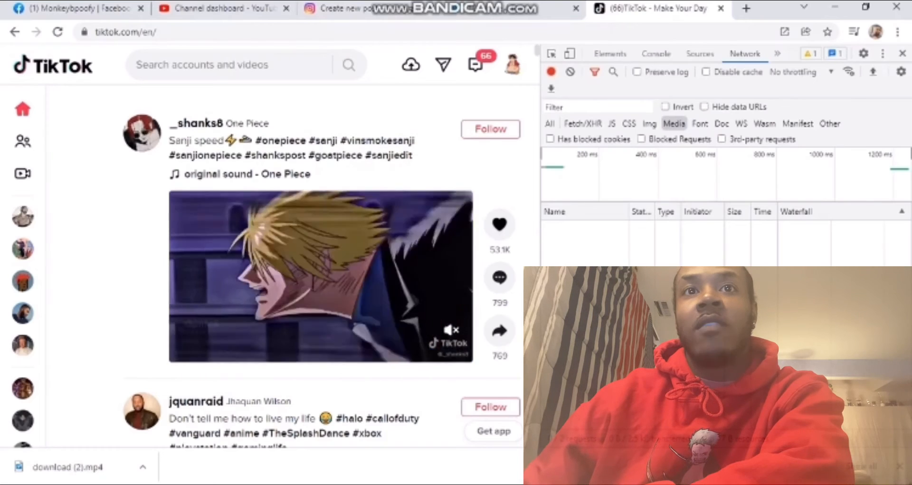
Reload the TikTok page to record its media request and open that request in a new tab.
key(F5)
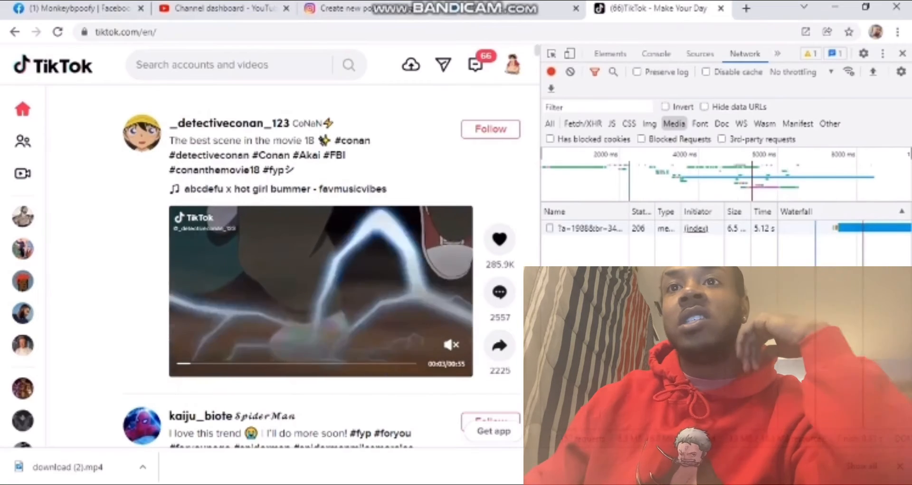
right_click(595, 231)
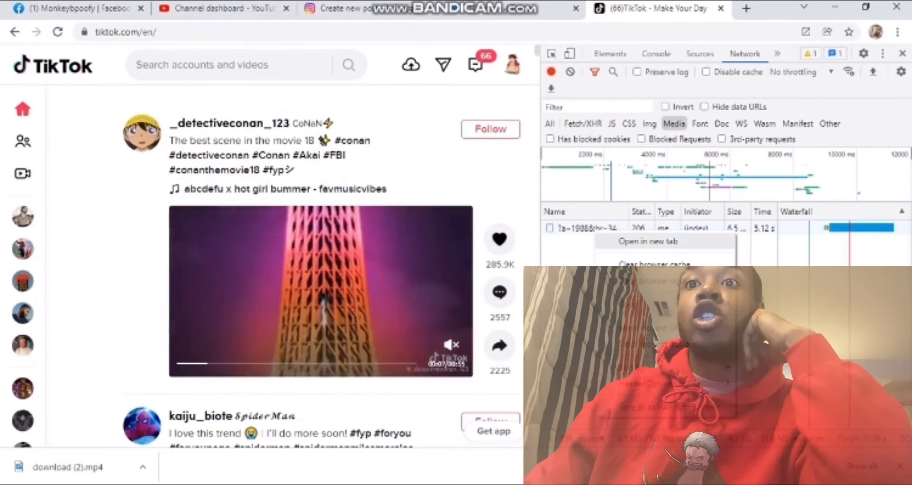
click(653, 241)
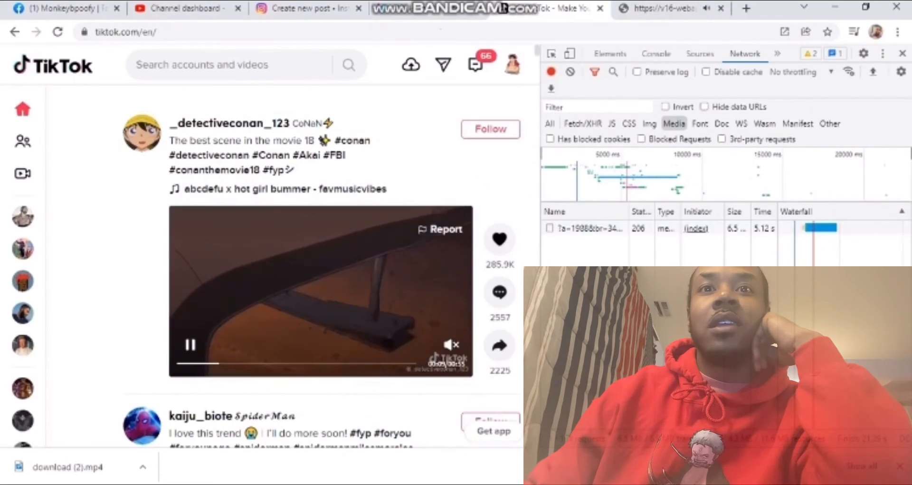
Open the Spider-Man video from the For You feed and close the developer tools, with the system volume turned down.
scroll(321, 291, down, 2)
scroll(321, 290, up, 2)
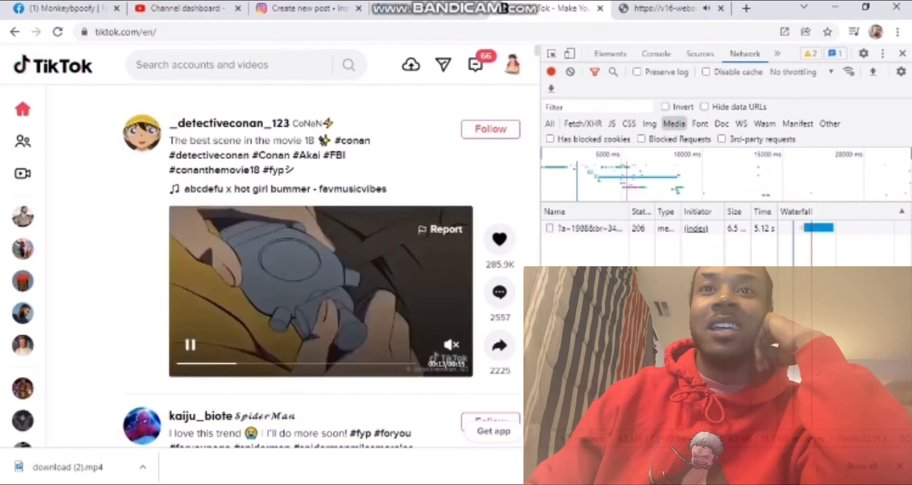
scroll(321, 266, down, 5)
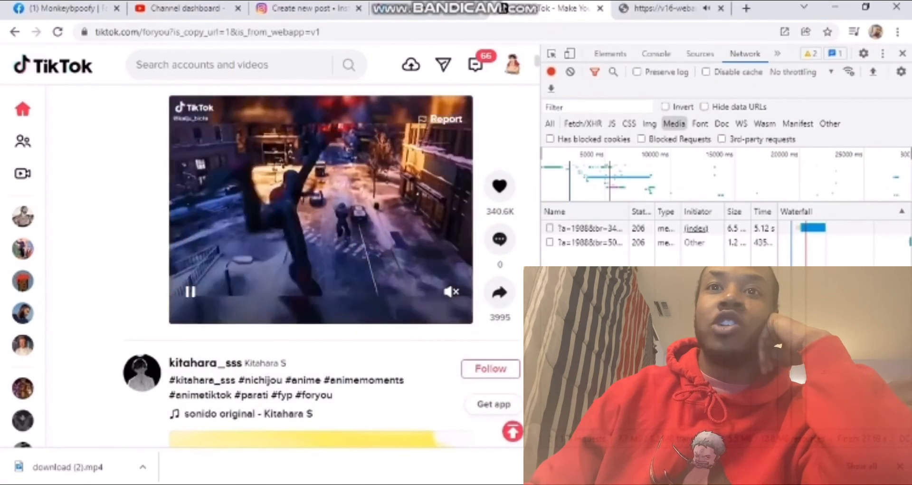
click(321, 209)
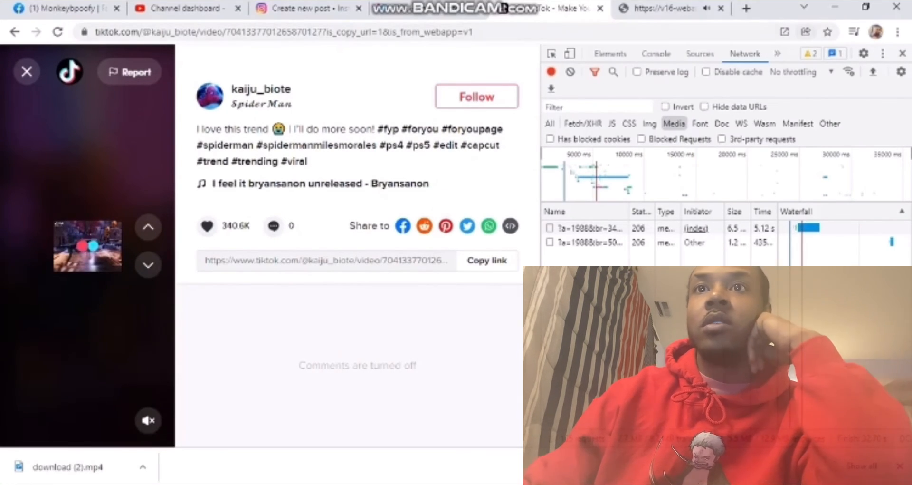
click(903, 53)
key(XF86AudioLowerVolume)
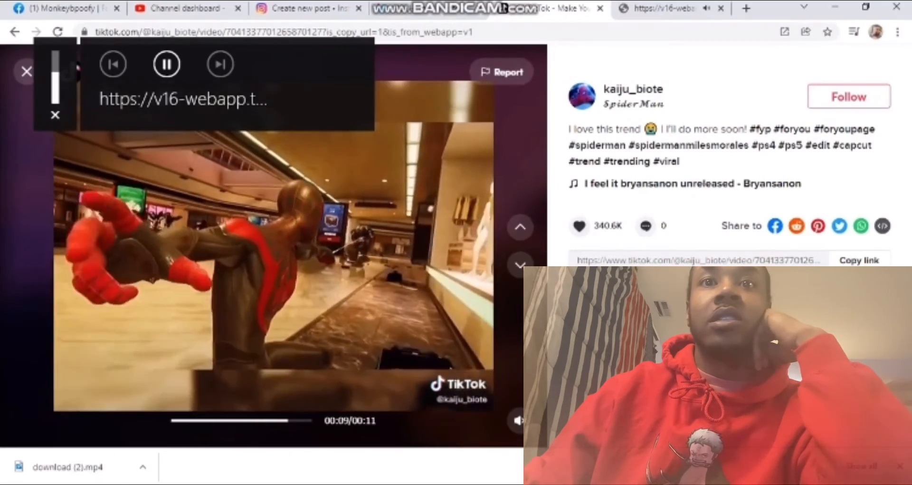
Inspect the Spider-Man video page, filter its network requests to Media and reload the page to record them.
right_click(304, 235)
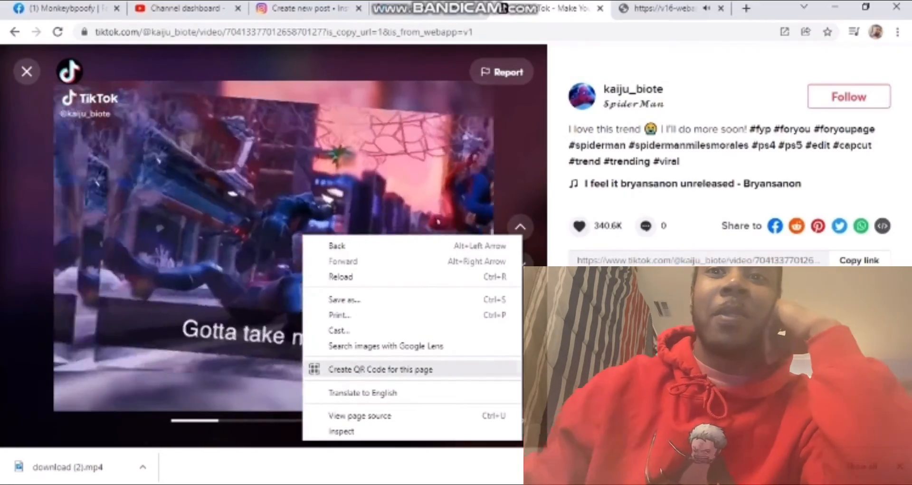
click(341, 431)
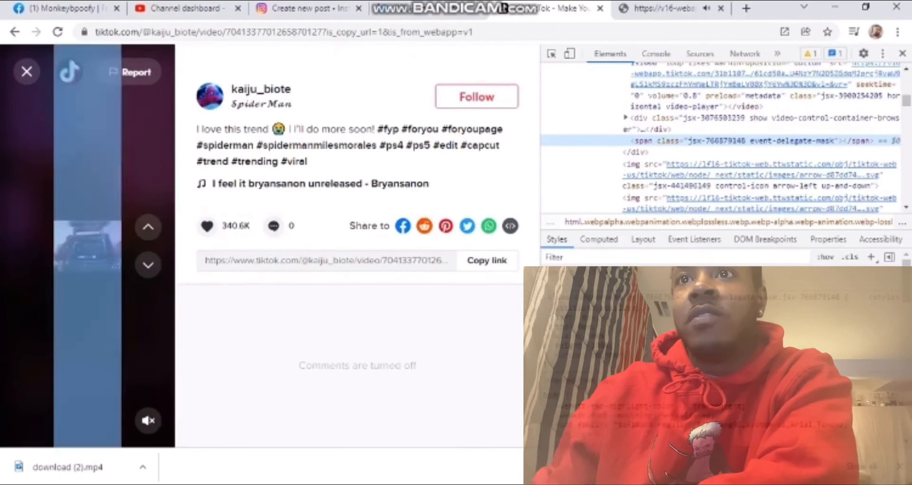
click(745, 53)
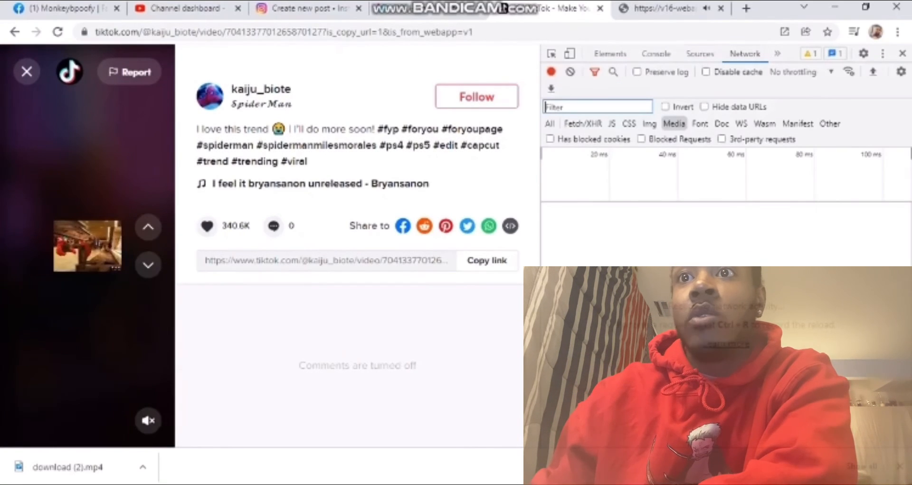
click(674, 123)
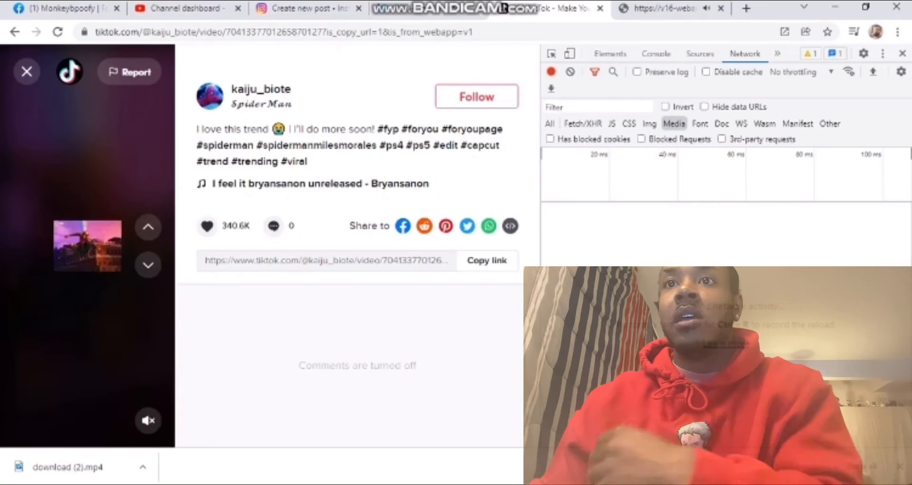
key(ctrl+r)
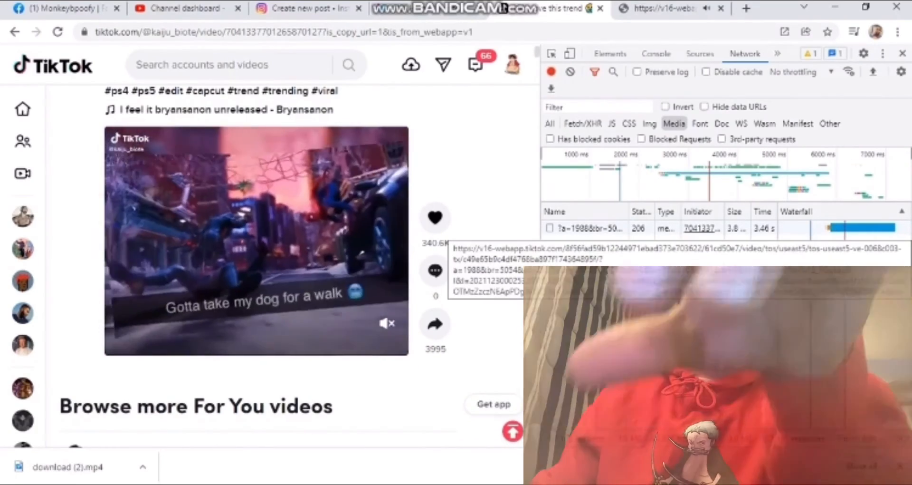
Open the Spider-Man video's media request in a new tab to view it, then close that tab.
right_click(625, 230)
click(680, 241)
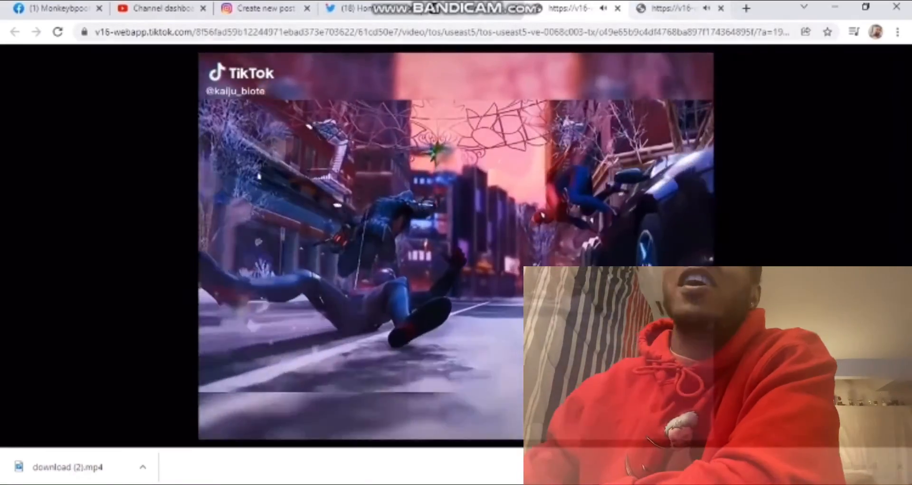
key(ctrl+w)
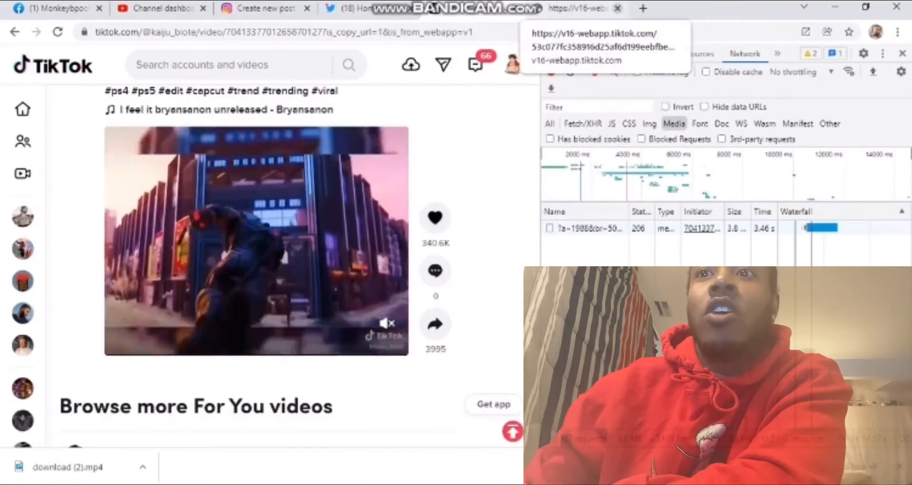